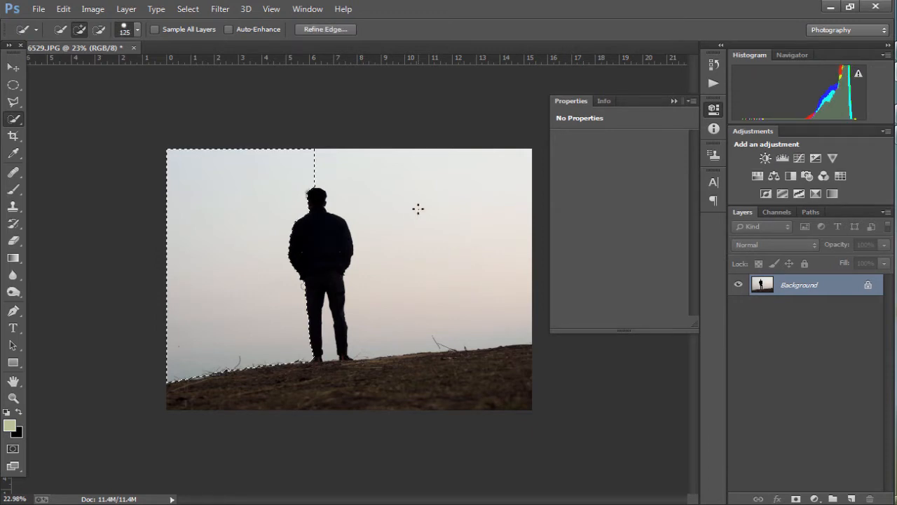
Extend the quick selection over the rest of the sky, including the gap between the man's legs
ctrl+click(373, 320)
ctrl+click(330, 334)
ctrl+click(332, 335)
ctrl+click(340, 333)
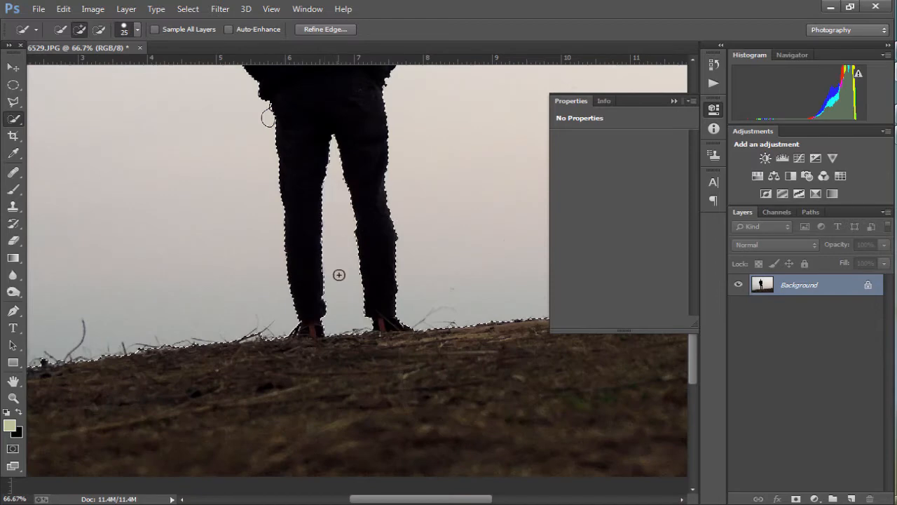
scroll(339, 275, down, 2)
scroll(339, 274, down, 8)
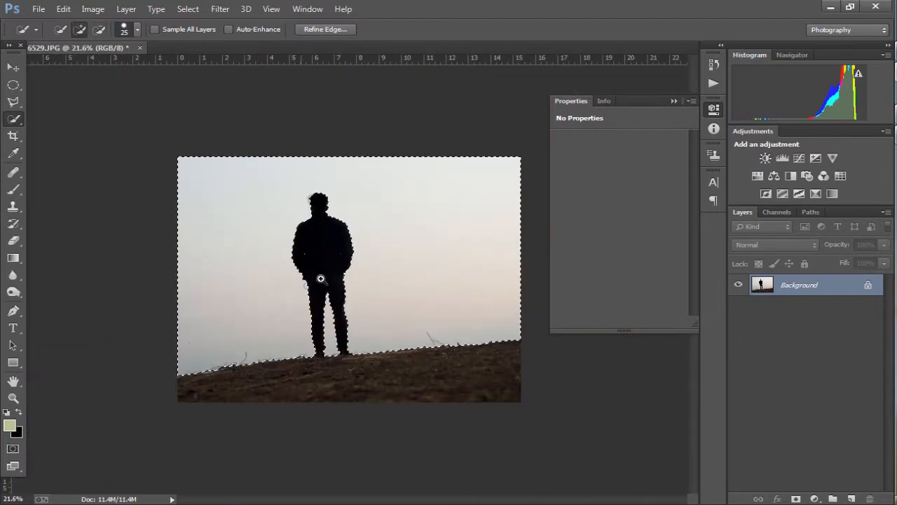
scroll(321, 279, up, 5)
scroll(294, 234, down, 6)
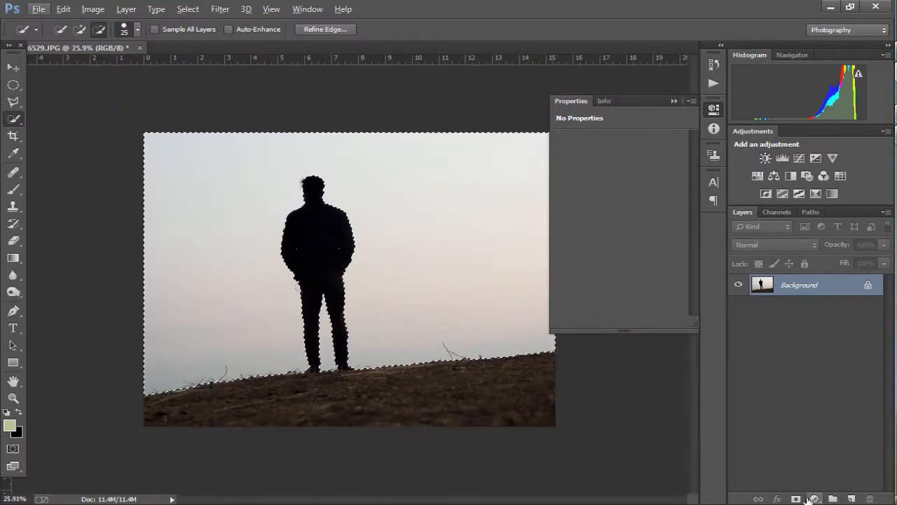
Invert the selection and add a layer mask that keeps only the man and the ground
click(797, 498)
key(ctrl+z)
click(187, 8)
click(200, 58)
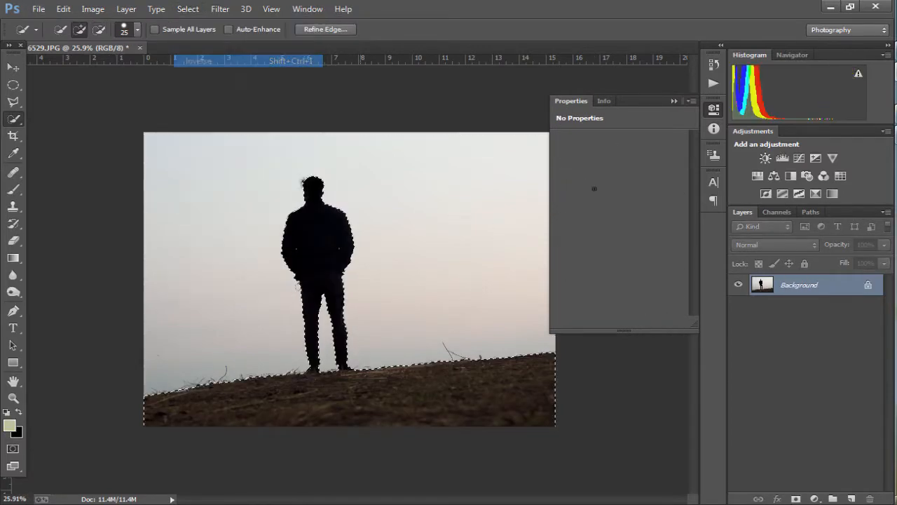
click(797, 498)
scroll(326, 205, up, 5)
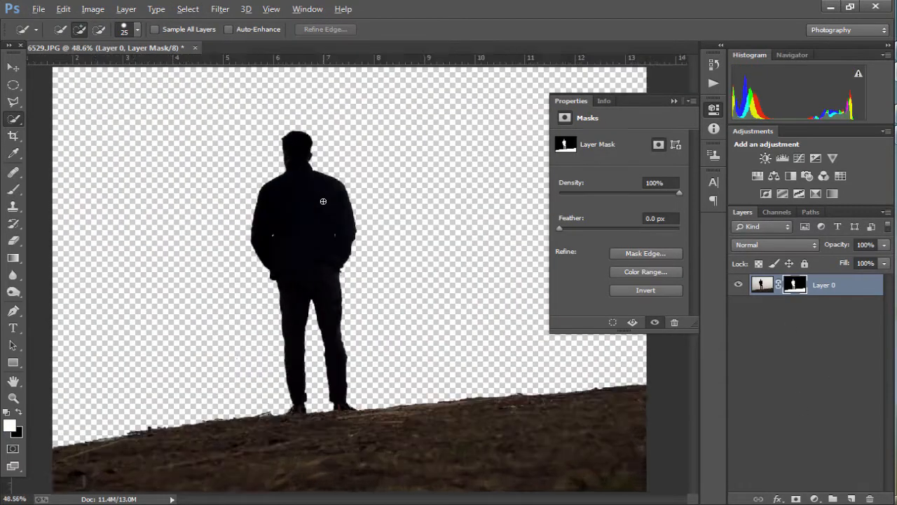
scroll(419, 223, down, 4)
Duplicate the masked layer and hide the duplicate
right_click(834, 285)
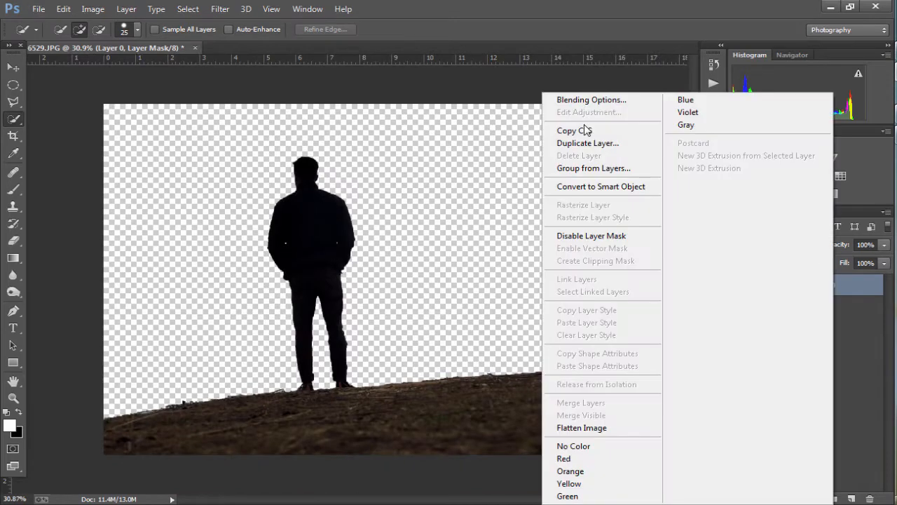
click(587, 143)
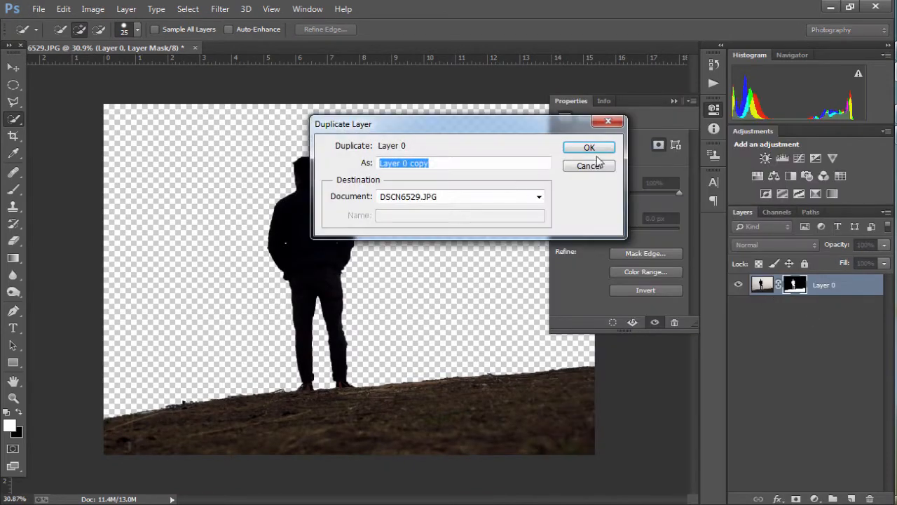
click(589, 148)
click(738, 285)
Refine the visible layer's mask with a feather of 0.9 px and a contrast of 24%
click(799, 308)
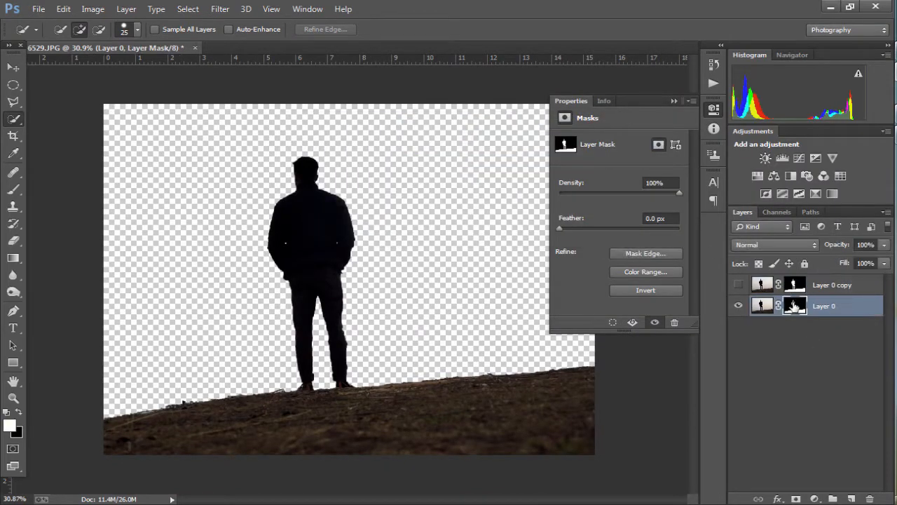
right_click(799, 308)
click(764, 413)
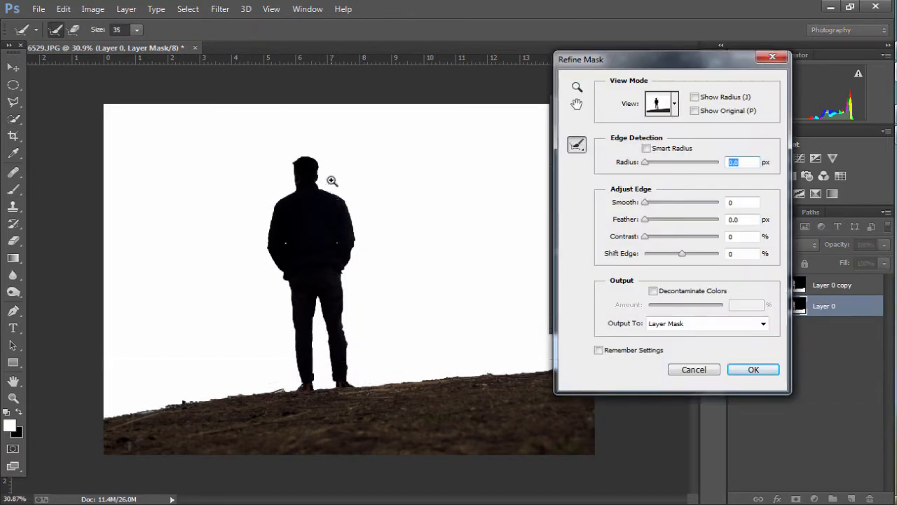
click(332, 181)
click(317, 154)
click(657, 220)
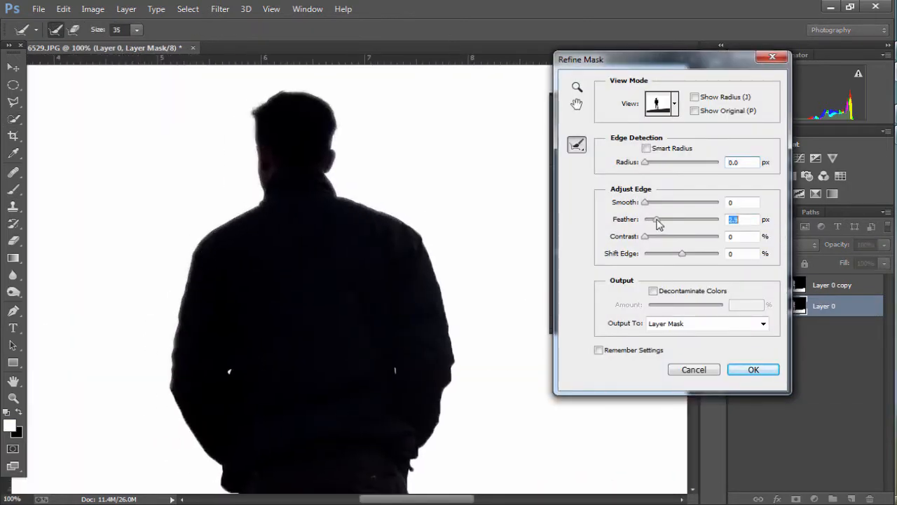
drag(658, 220, 649, 219)
click(663, 237)
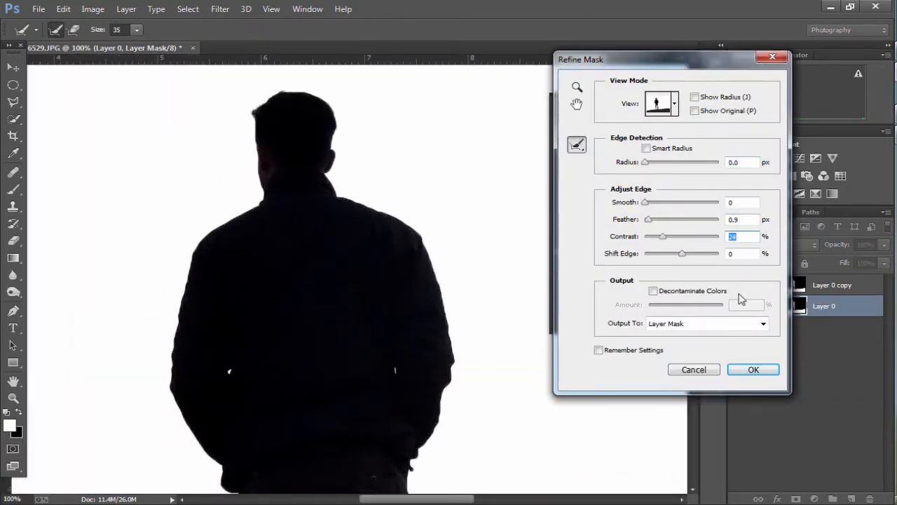
click(749, 369)
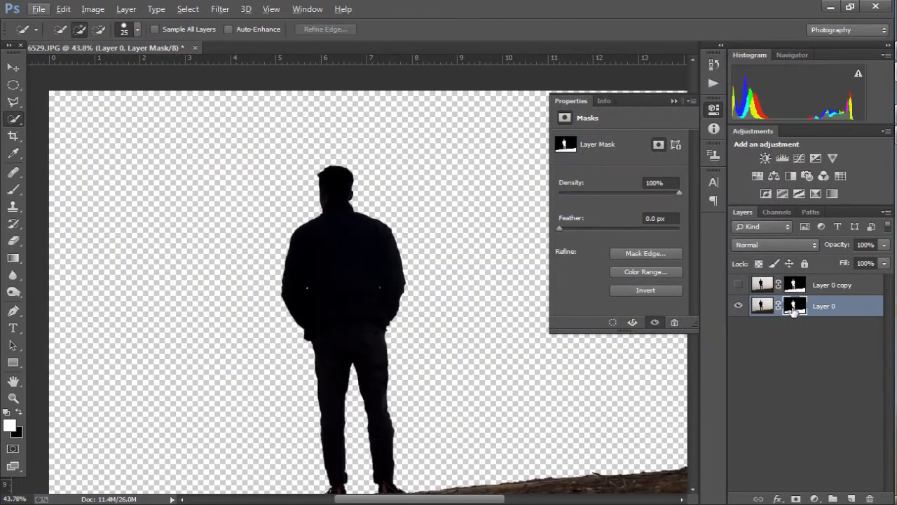
Refine the mask again, brushing the grass and twigs along the ground's upper edge with a size 97 refine brush
right_click(795, 307)
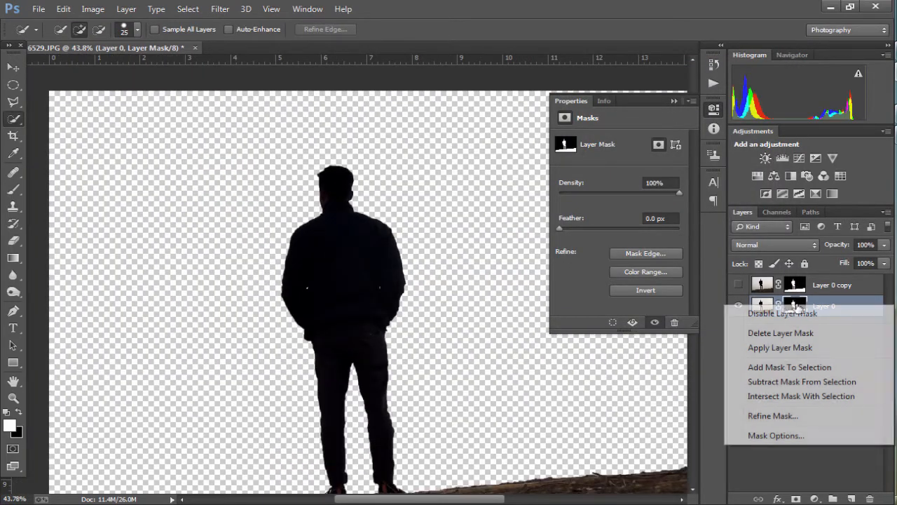
click(773, 416)
scroll(380, 194, down, 5)
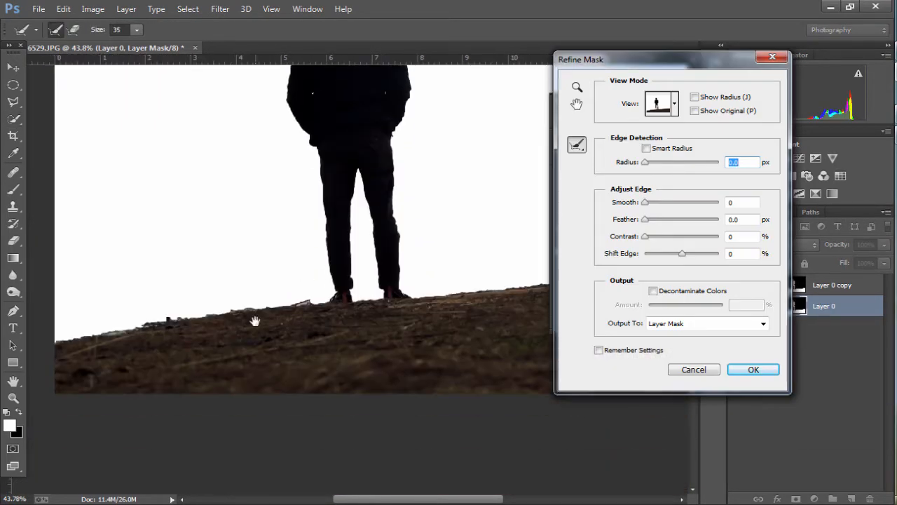
click(137, 30)
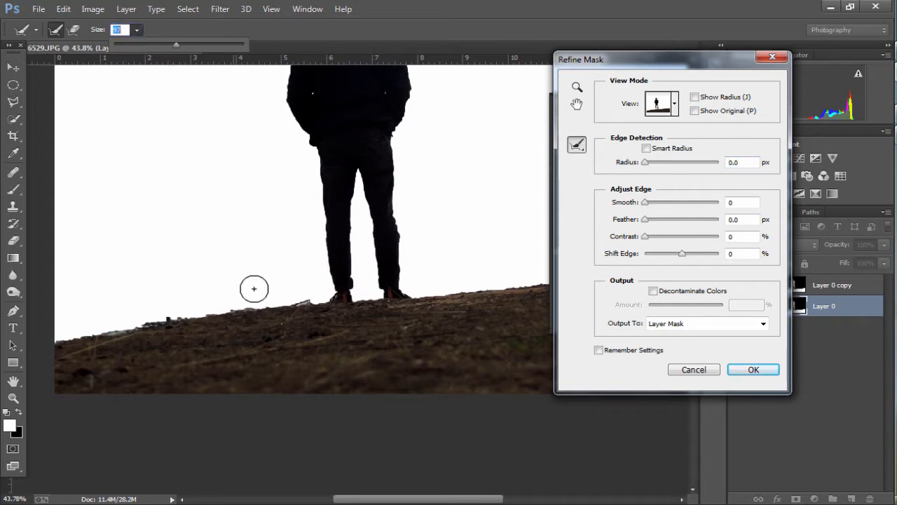
mouse_move(253, 288)
mouse_down()
mouse_move(154, 310)
mouse_move(79, 342)
mouse_up()
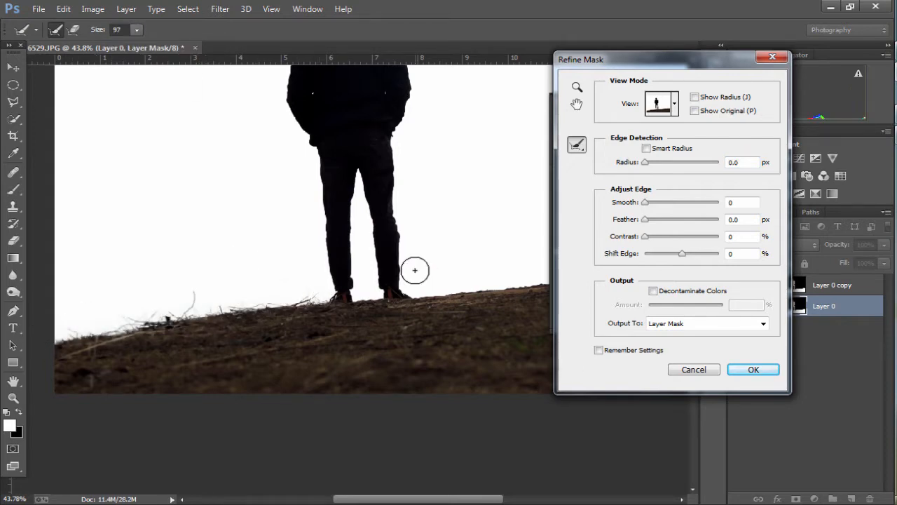
drag(469, 286, 237, 285)
drag(155, 296, 491, 271)
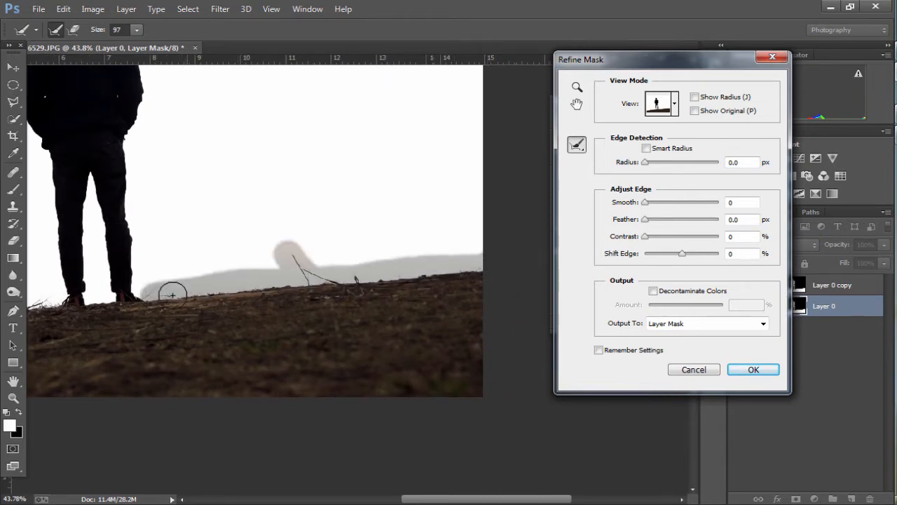
key(ctrl+0)
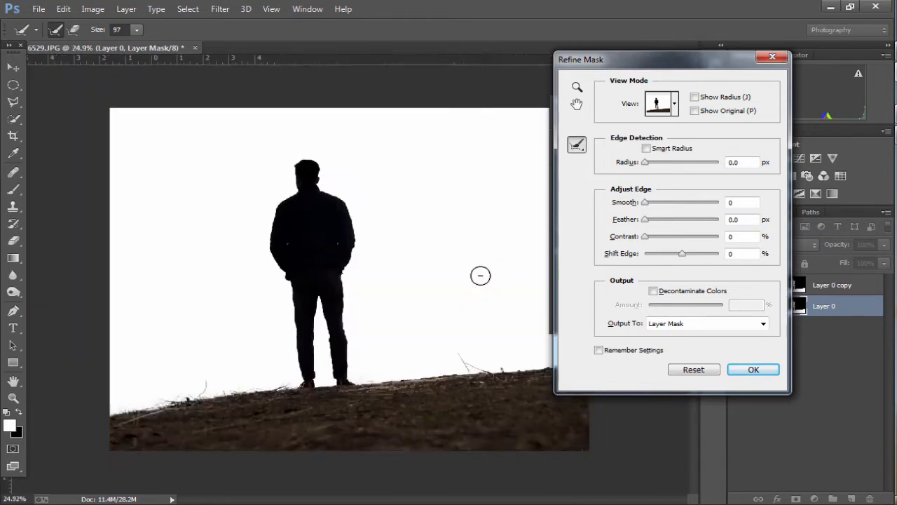
click(738, 370)
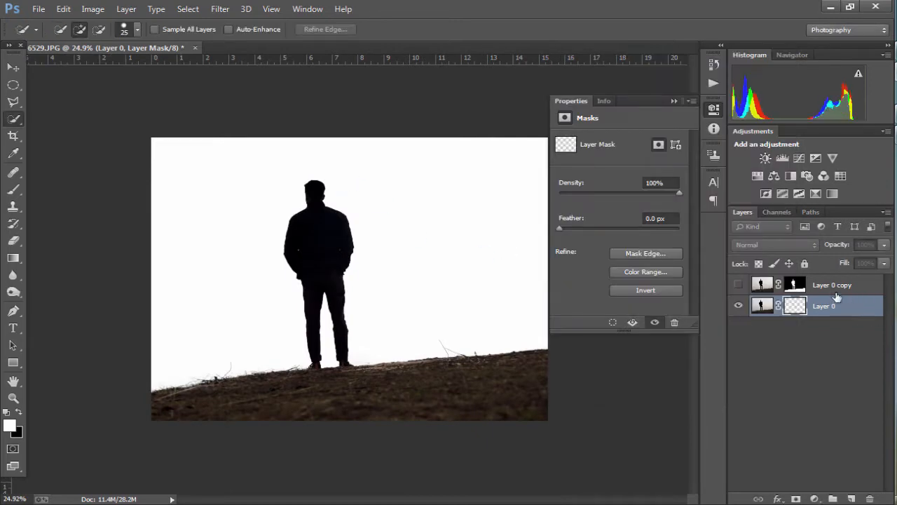
Move the hidden layer copy below Layer 0
drag(836, 291, 835, 315)
click(18, 69)
scroll(423, 240, up, 1)
scroll(422, 240, down, 2)
Extend the canvas upward above the man with the Crop tool
click(14, 138)
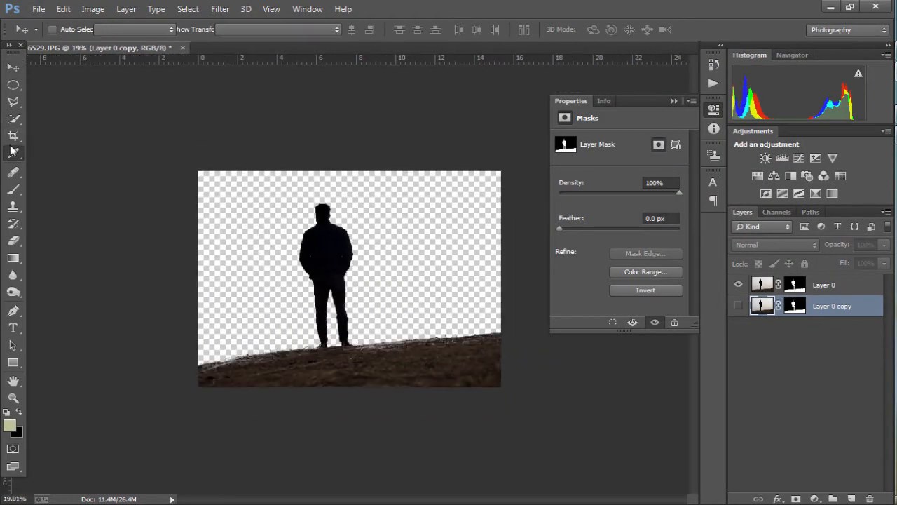
click(350, 174)
drag(349, 174, 350, 90)
key(Return)
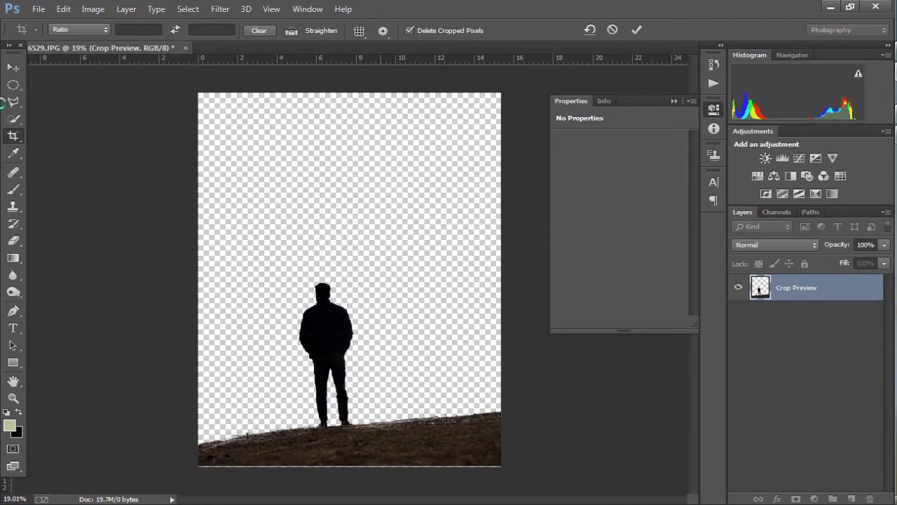
key(v)
scroll(294, 265, down, 1)
Widen the canvas on both sides with the Crop tool, leaving most of the added space beyond the ground's right end
click(13, 137)
scroll(280, 217, down, 2)
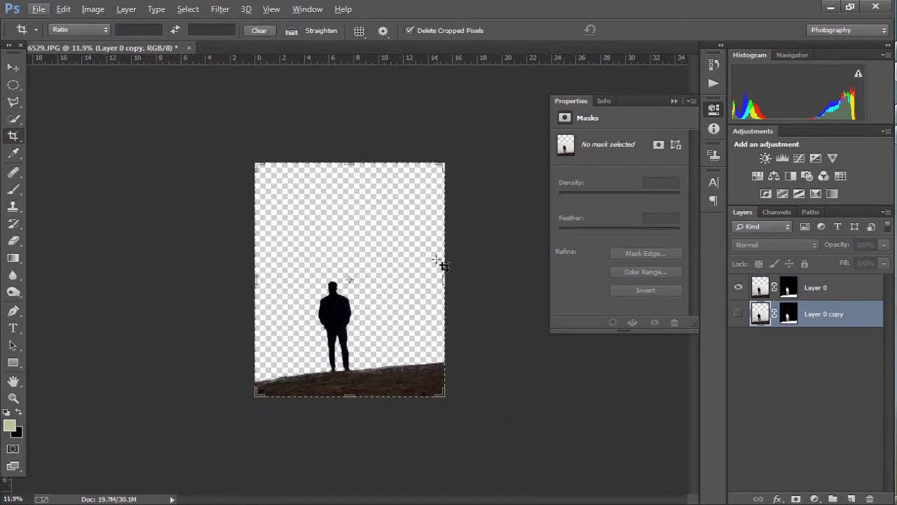
drag(445, 277, 478, 277)
drag(226, 161, 213, 152)
key(Return)
key(v)
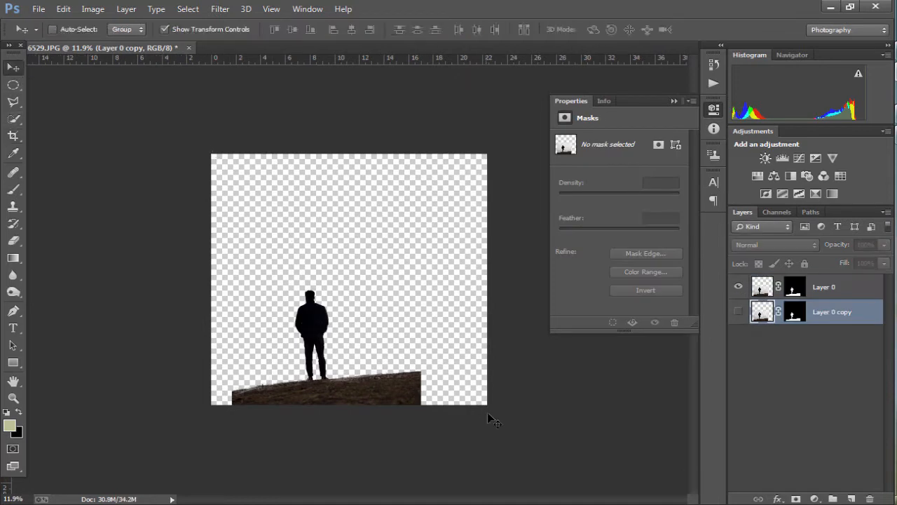
Move Layer 0 with the man and ground flush against the canvas's left edge
right_click(304, 320)
click(312, 325)
drag(312, 324, 291, 324)
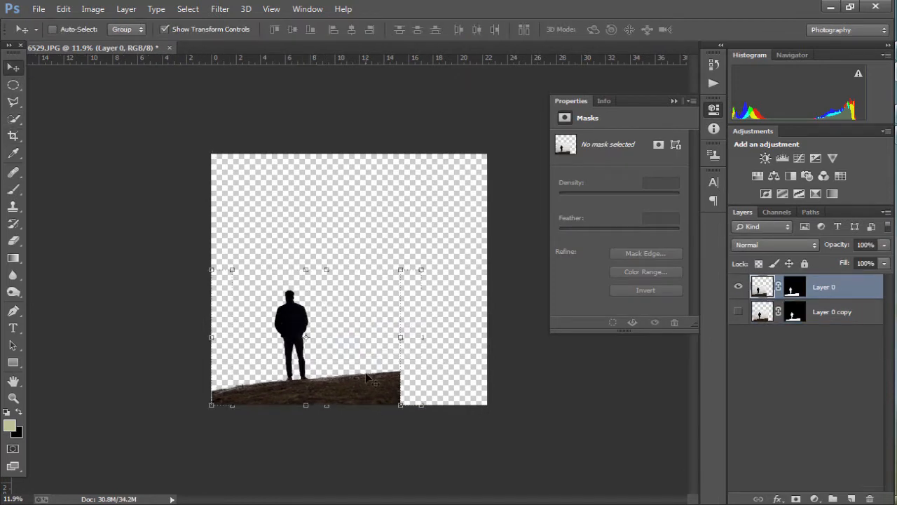
scroll(357, 359, up, 2)
drag(348, 382, 349, 271)
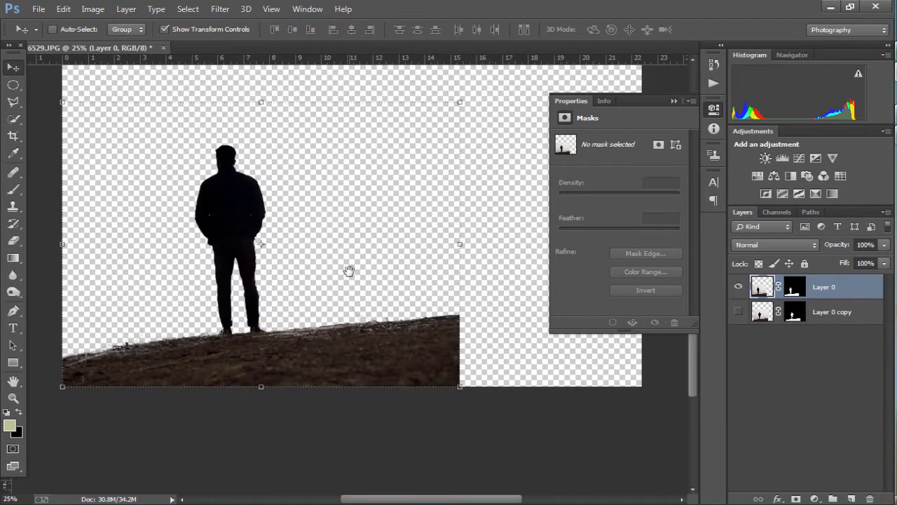
Try to copy the ground's left end onto a new layer from a rectangular marquee selection
click(14, 84)
click(70, 88)
scroll(163, 345, down, 1)
drag(80, 323, 185, 398)
key(v)
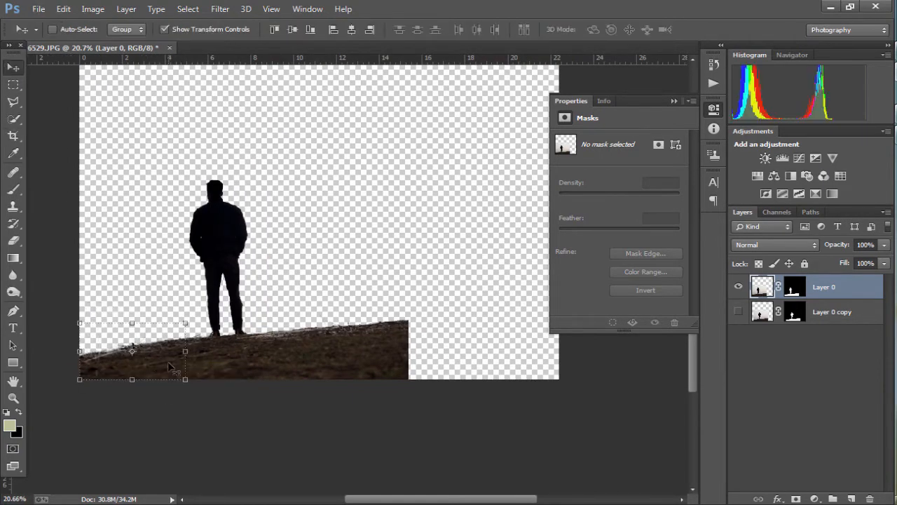
key(ctrl+j)
key(ctrl+z)
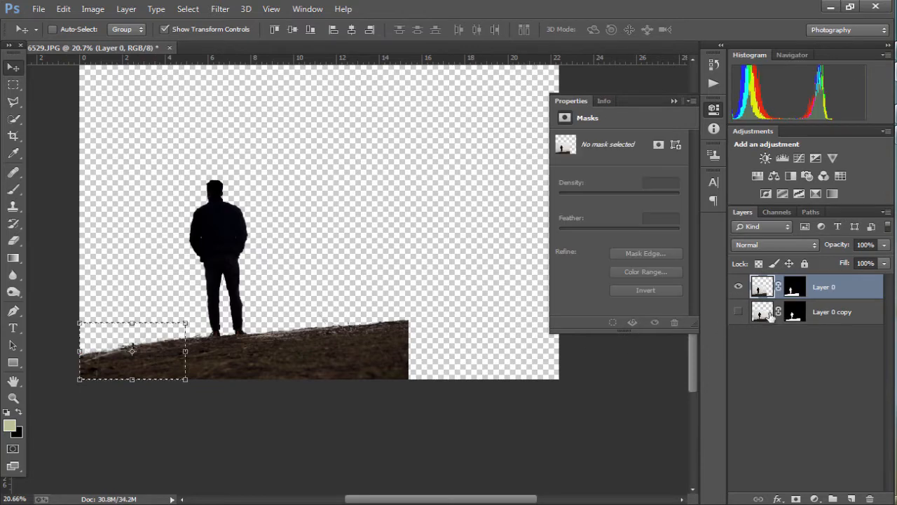
Apply the layer mask of Layer 0 permanently
click(795, 288)
right_click(794, 289)
click(806, 333)
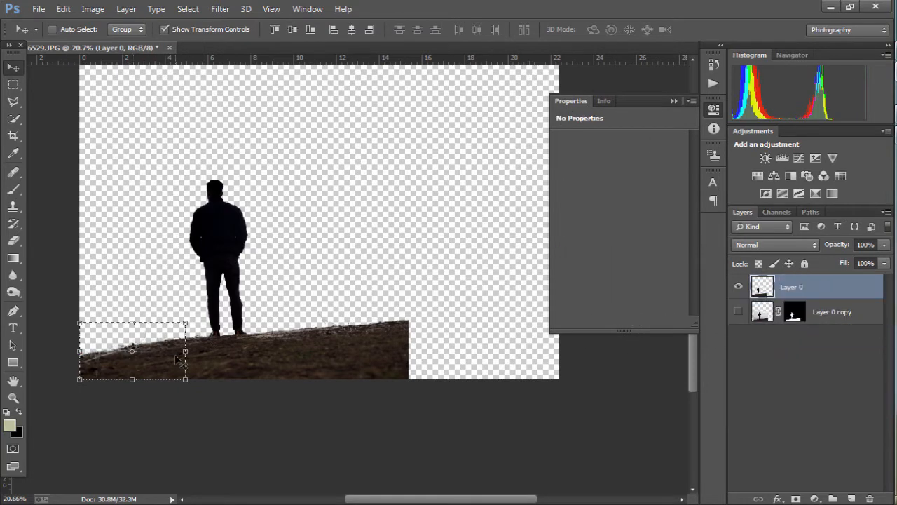
Copy a rectangular piece of the ground to a new layer and duplicate it to fill the empty area at the canvas's right
drag(158, 360, 450, 359)
key(ctrl+z)
key(m)
drag(460, 381, 460, 381)
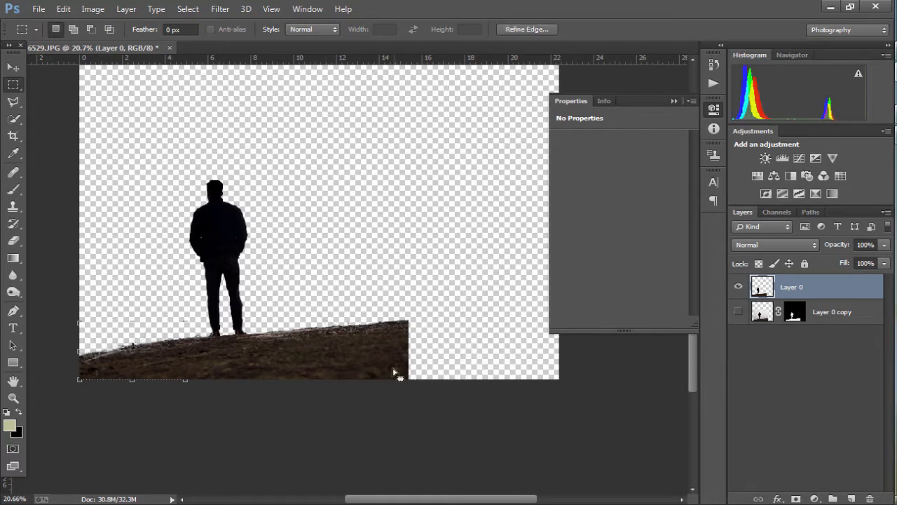
drag(379, 346, 448, 346)
key(ctrl+j)
key(v)
drag(428, 357, 506, 358)
click(14, 242)
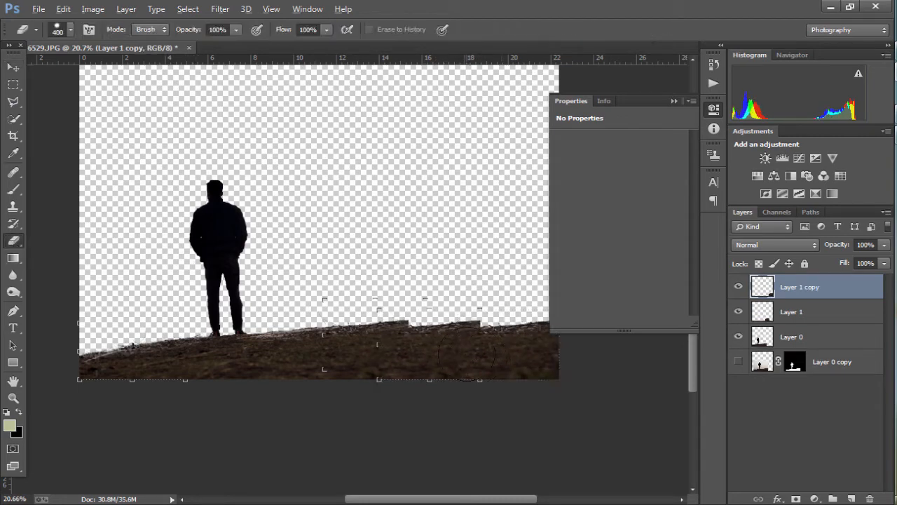
Flip the outermost ground piece, Layer 1 copy, horizontally
scroll(463, 353, up, 3)
click(13, 68)
right_click(455, 343)
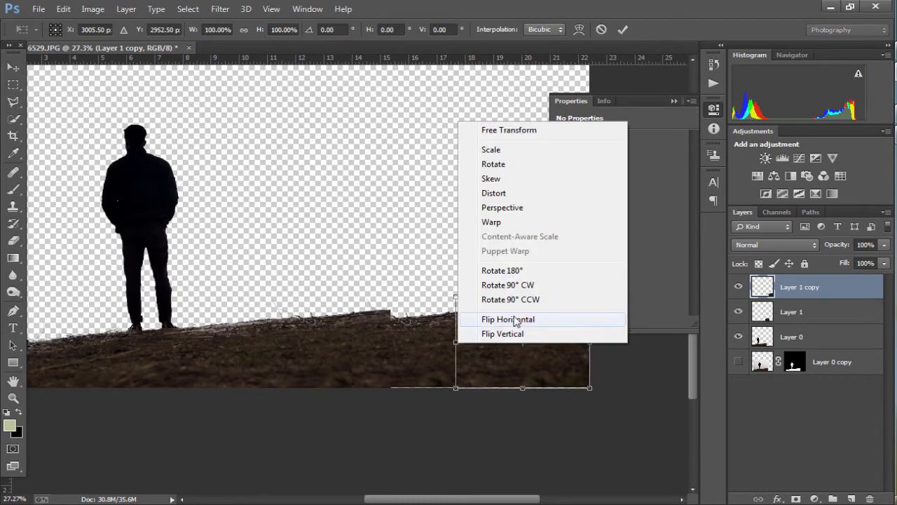
click(516, 316)
key(Return)
Flip the middle ground piece, Layer 1, horizontally
right_click(424, 338)
click(448, 344)
click(351, 343)
right_click(351, 343)
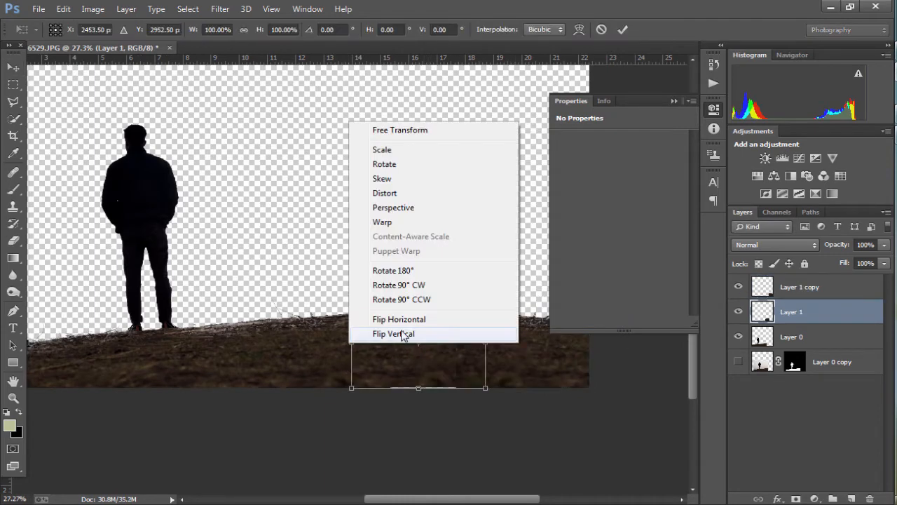
click(401, 319)
key(Return)
Flip Layer 1 copy horizontally again to restore its original orientation
right_click(525, 351)
click(548, 358)
click(456, 343)
right_click(456, 343)
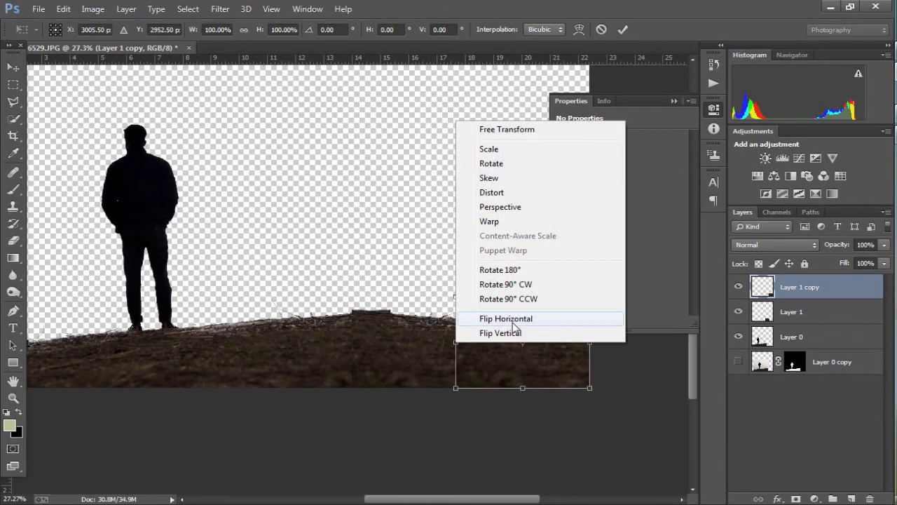
click(515, 321)
key(Return)
Shift the two copied ground pieces sideways so their edges line up into a continuous hill contour
drag(504, 350, 497, 350)
right_click(414, 342)
click(424, 348)
drag(380, 351, 397, 352)
right_click(542, 361)
click(549, 369)
drag(530, 371, 541, 371)
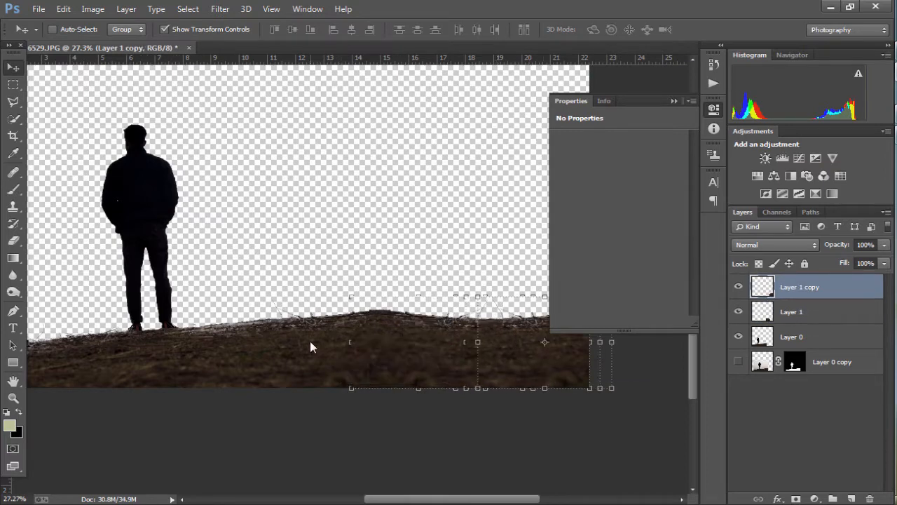
Select Layer 1 and Layer 1 copy together and scale both ground pieces up from their outer upper corner, enlarging them toward the canvas edge
right_click(312, 347)
click(324, 354)
scroll(324, 354, down, 3)
right_click(453, 354)
click(462, 363)
right_click(411, 351)
shift+click(420, 360)
click(543, 309)
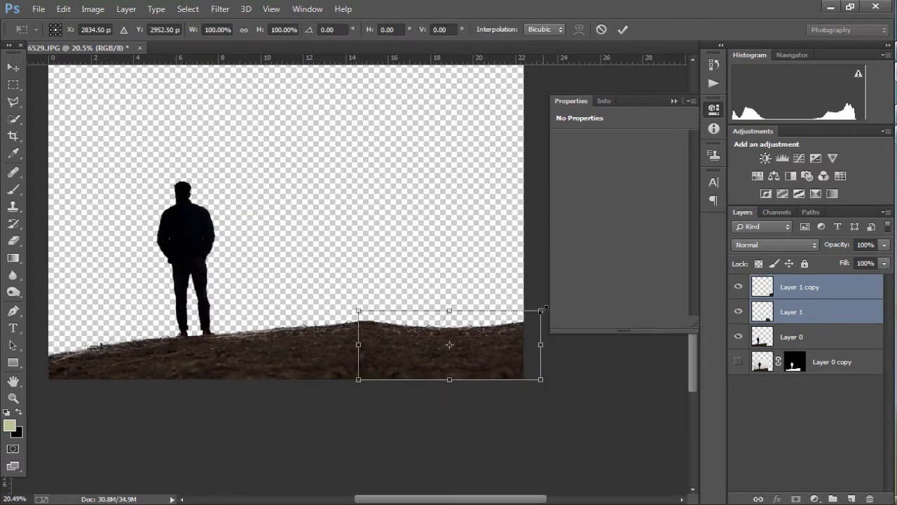
drag(545, 309, 588, 280)
key(Return)
Distort the middle ground piece, Layer 1, lowering its upper inner corner to meet the hill line of Layer 0
right_click(411, 336)
click(422, 343)
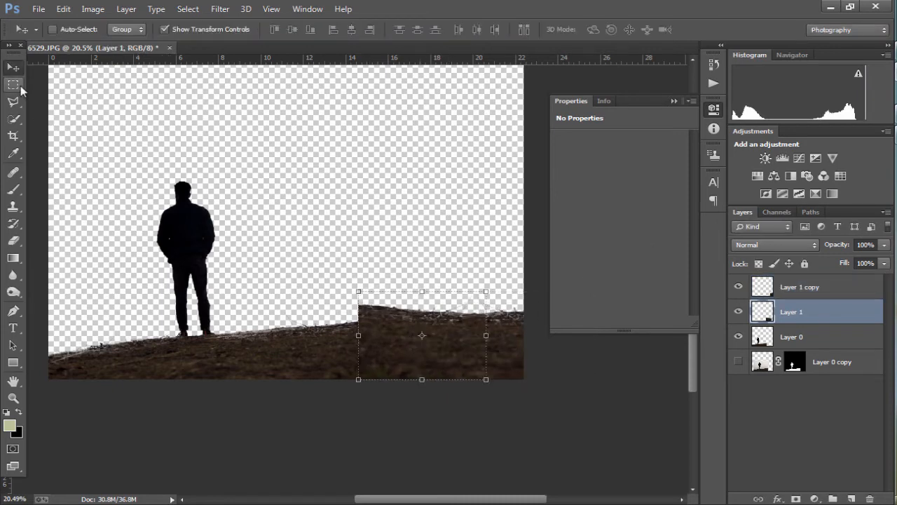
click(356, 290)
drag(357, 291, 360, 319)
key(Return)
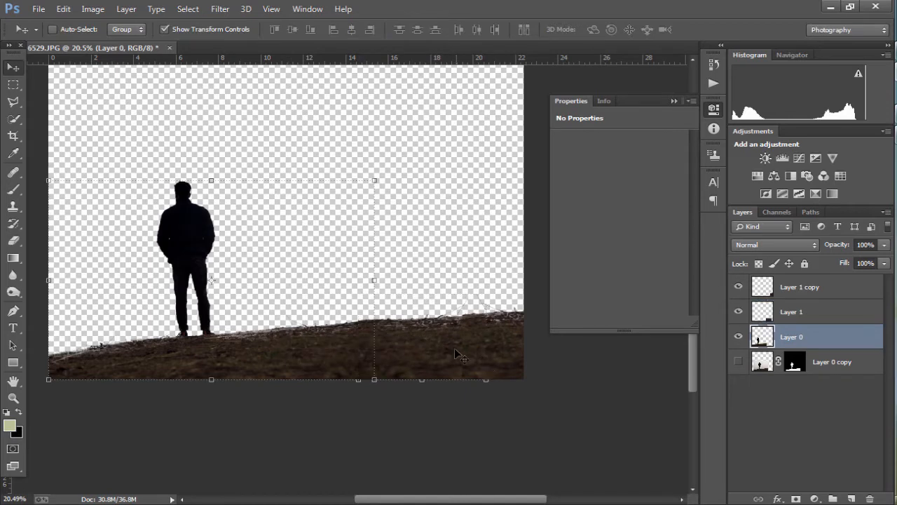
Marquee-select a strip at Layer 1's inner edge and feather the selection with Refine Edge to soften the seam with Layer 0
click(11, 98)
click(12, 85)
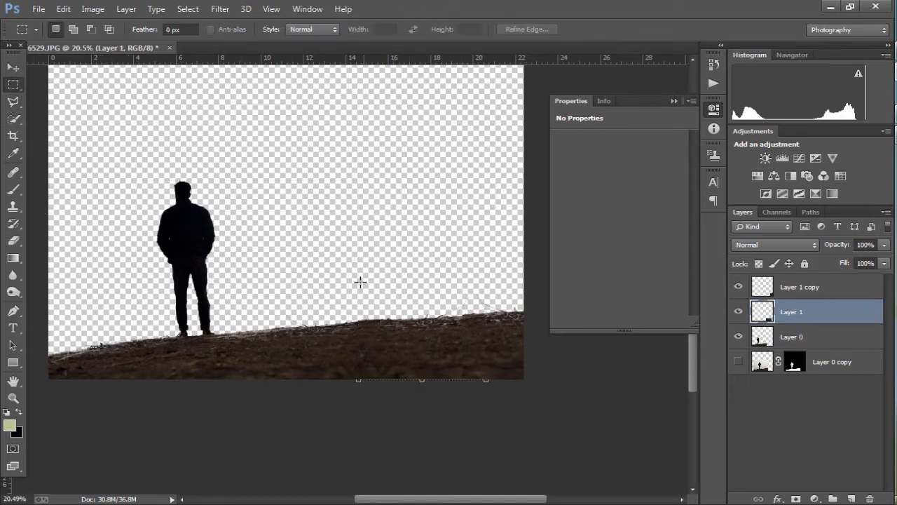
drag(310, 316, 362, 405)
click(551, 28)
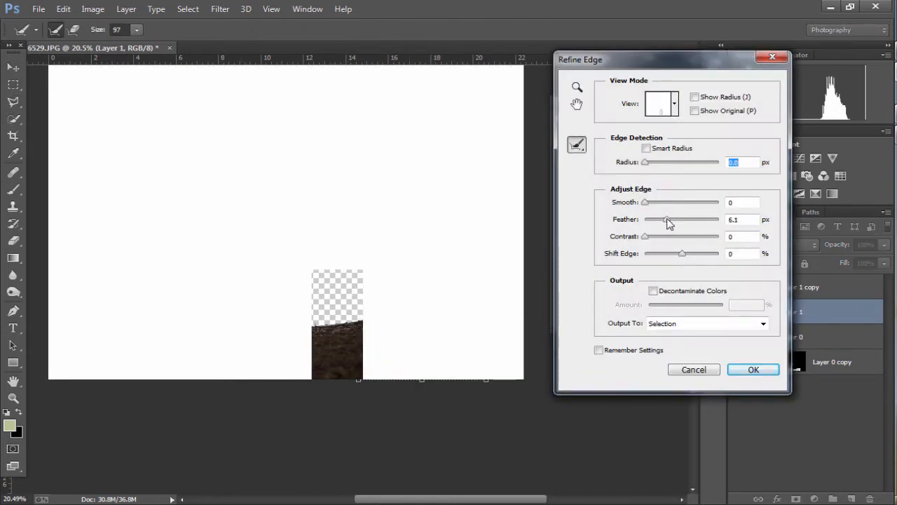
click(753, 369)
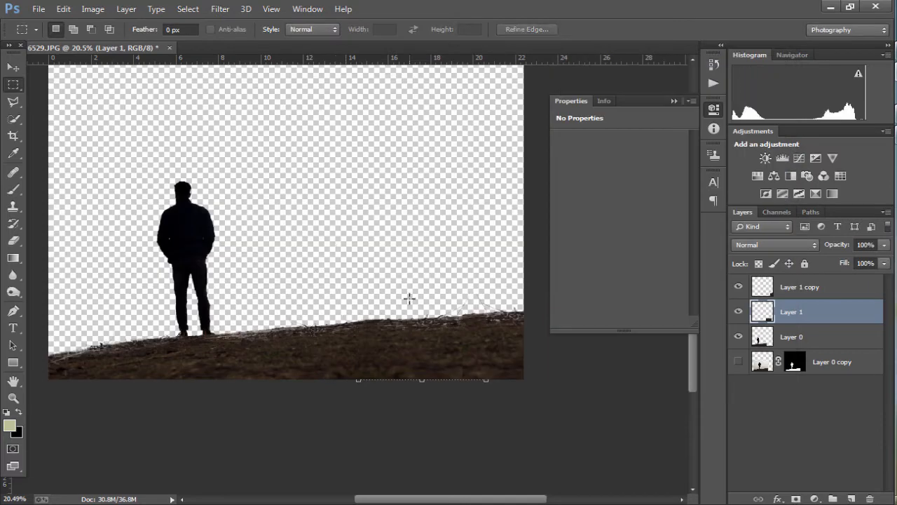
Marquee-select the inner edge of Layer 1 copy and feather the selection about 43 px to blend its seam
click(778, 298)
drag(456, 393, 465, 401)
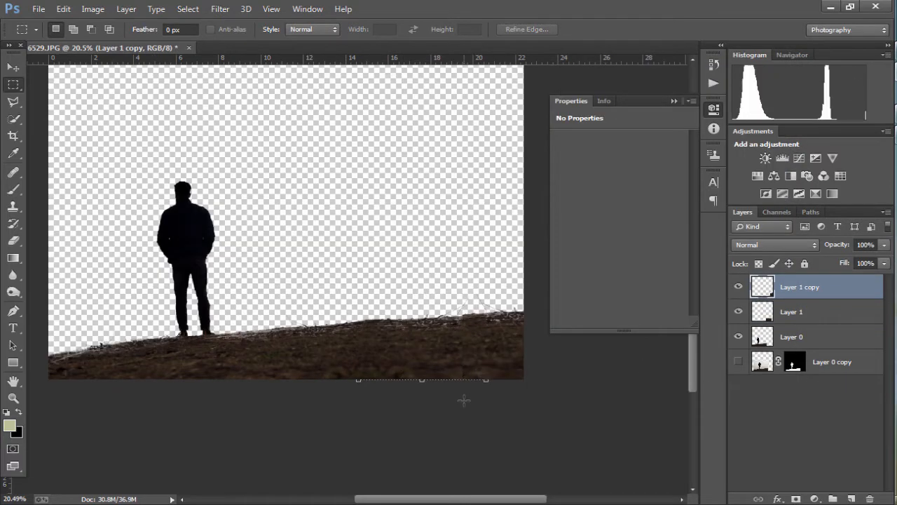
click(526, 29)
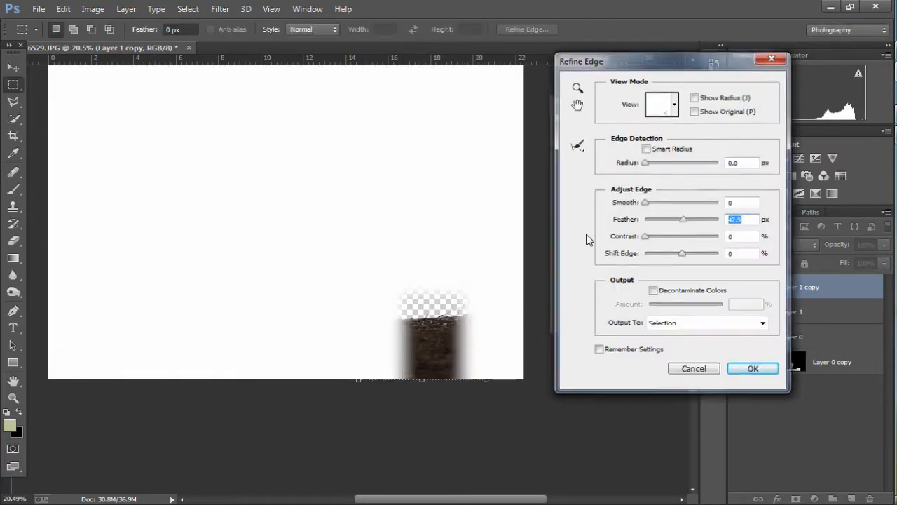
key(Return)
Merge Layer 0, Layer 1 and Layer 1 copy into a single layer
key(v)
click(806, 342)
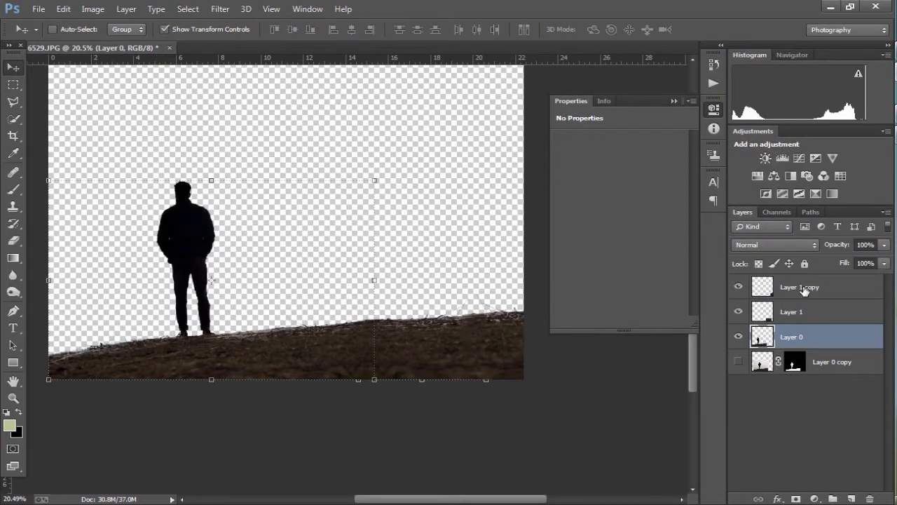
shift+click(806, 287)
right_click(811, 290)
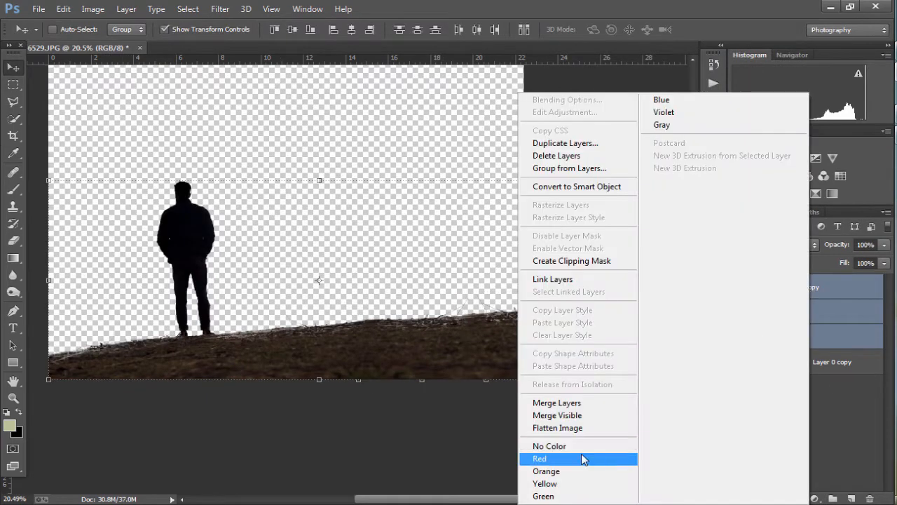
click(571, 402)
Use the Clone Stamp with a 200 px brush to paint ground texture over the seams and repeated patterns of the extended hill
ctrl+click(134, 288)
drag(135, 288, 134, 235)
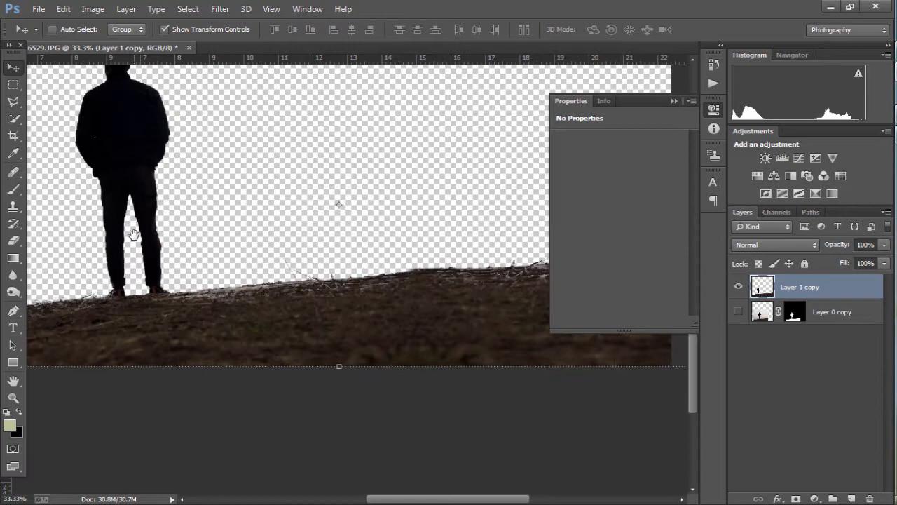
click(13, 206)
drag(480, 281, 252, 274)
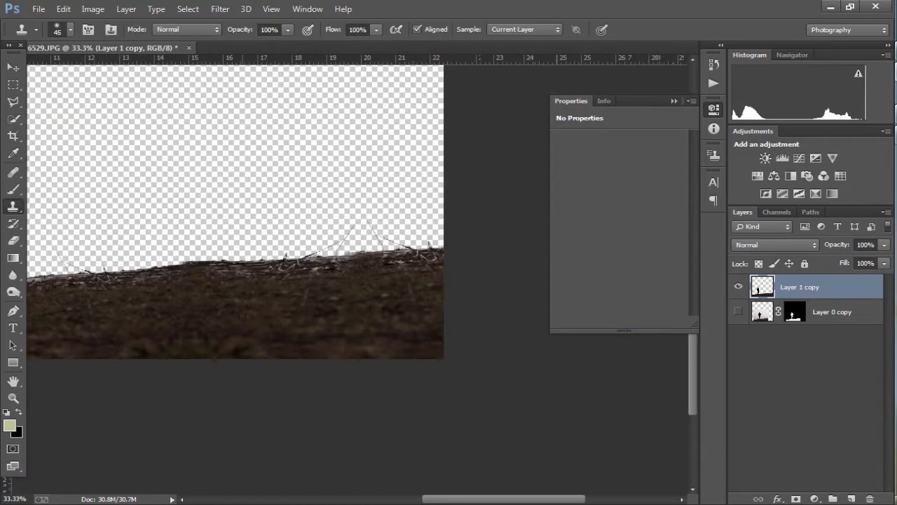
drag(153, 322, 255, 313)
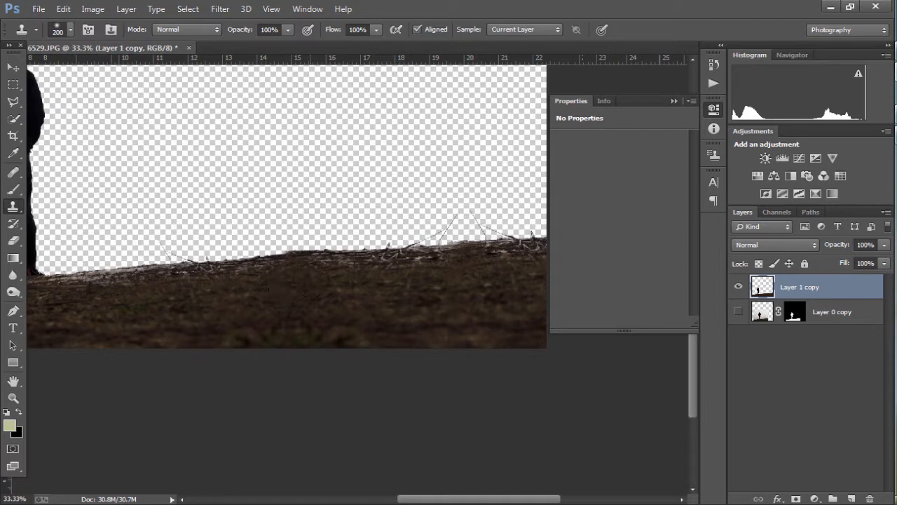
drag(185, 306, 295, 290)
drag(452, 296, 285, 295)
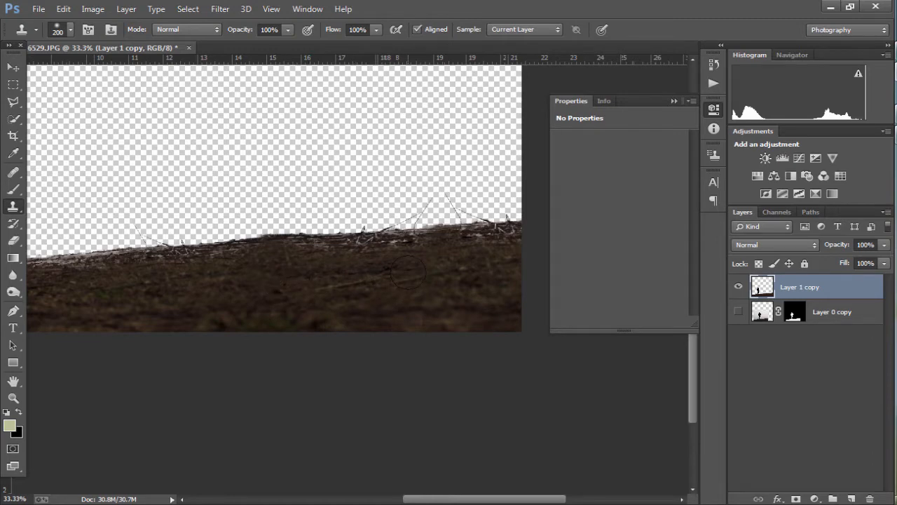
scroll(408, 272, down, 6)
scroll(561, 413, up, 5)
drag(570, 425, 416, 297)
scroll(417, 296, up, 1)
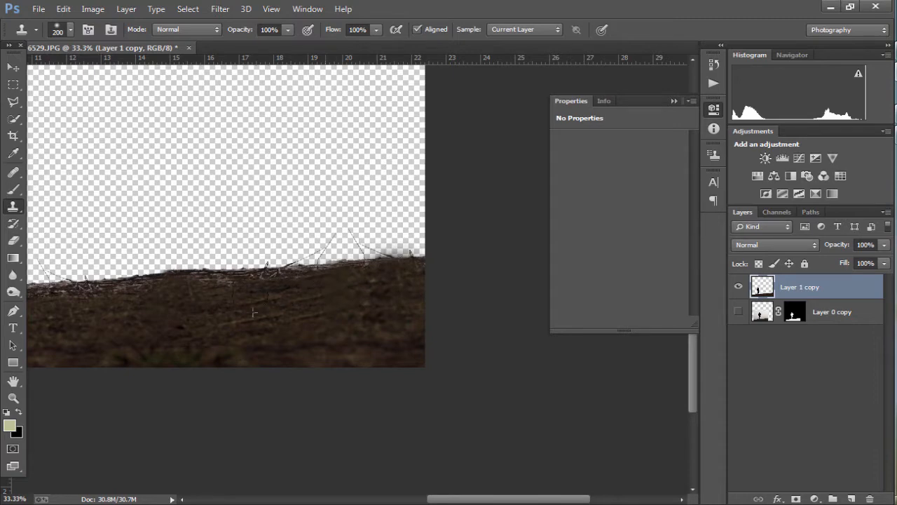
scroll(25, 180, down, 3)
Clean up the small light spots inside the man's jacket at both arms using Quick Selection
key(v)
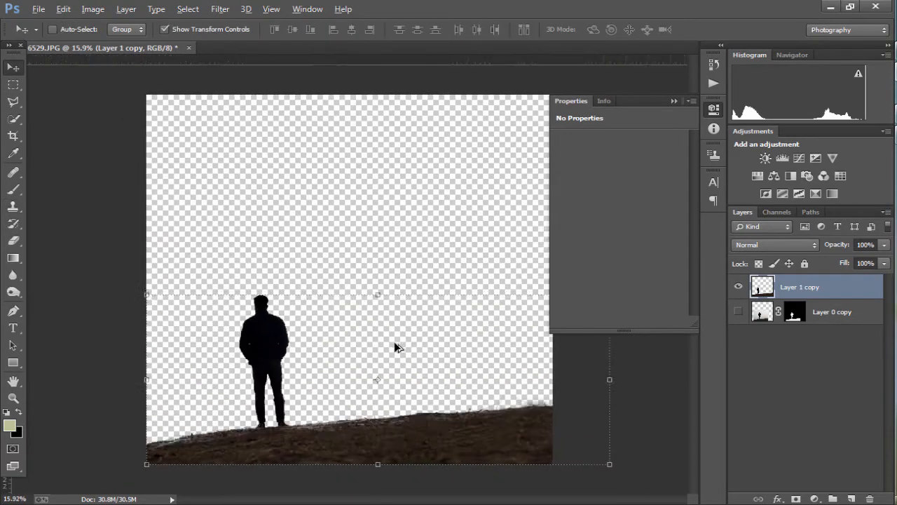
scroll(336, 304, up, 6)
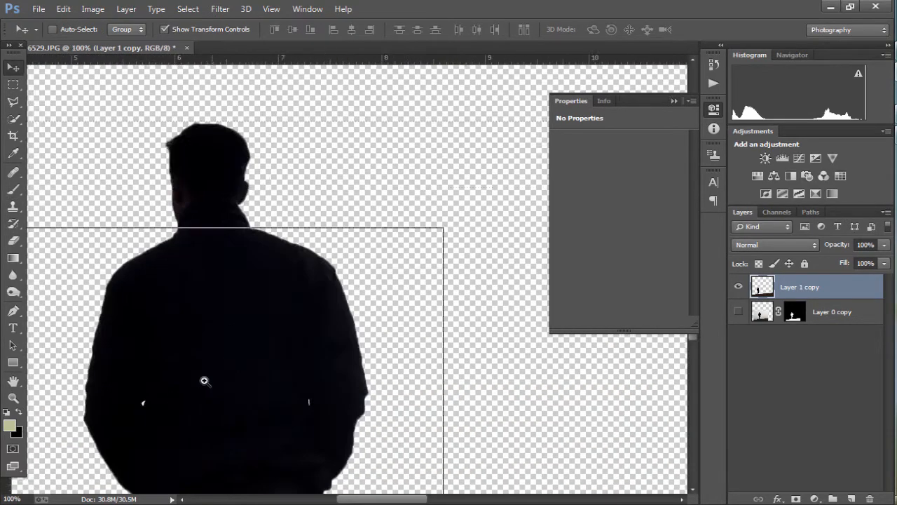
scroll(204, 380, up, 2)
key(w)
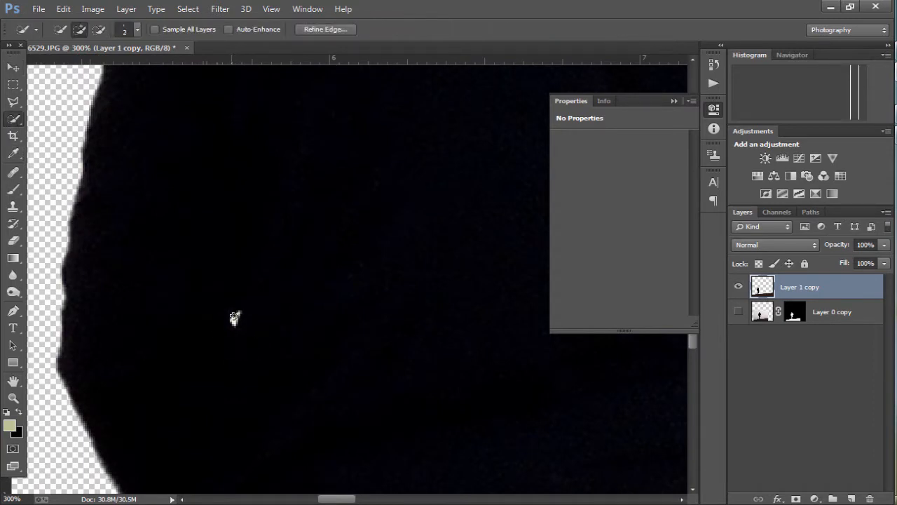
scroll(380, 367, right, 8)
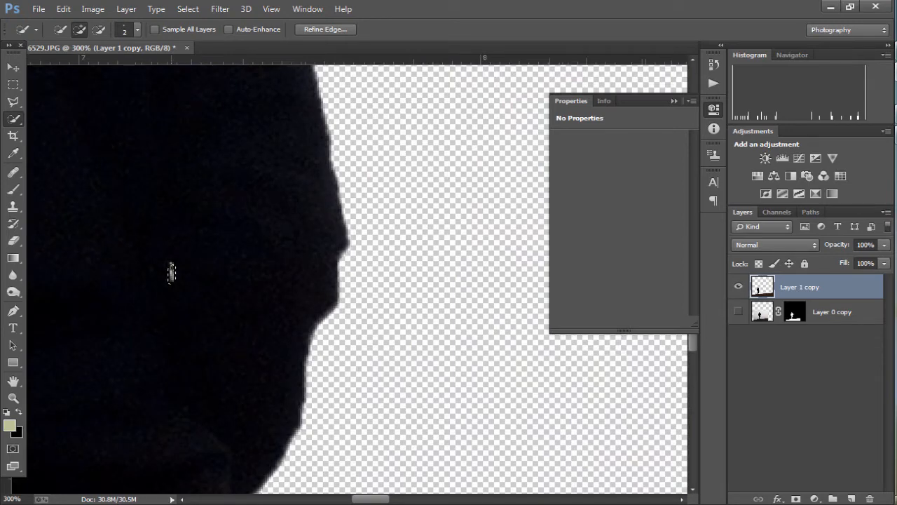
key(v)
key(m)
scroll(181, 155, down, 5)
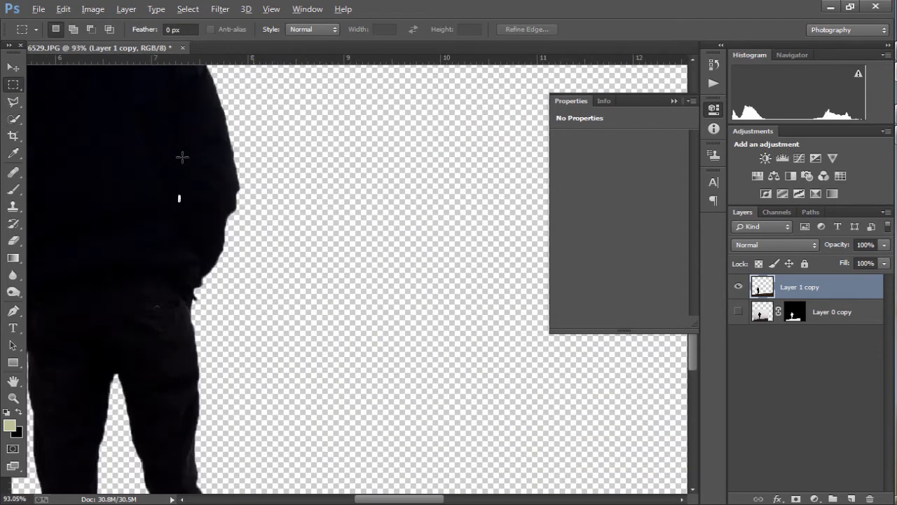
scroll(181, 155, down, 4)
key(v)
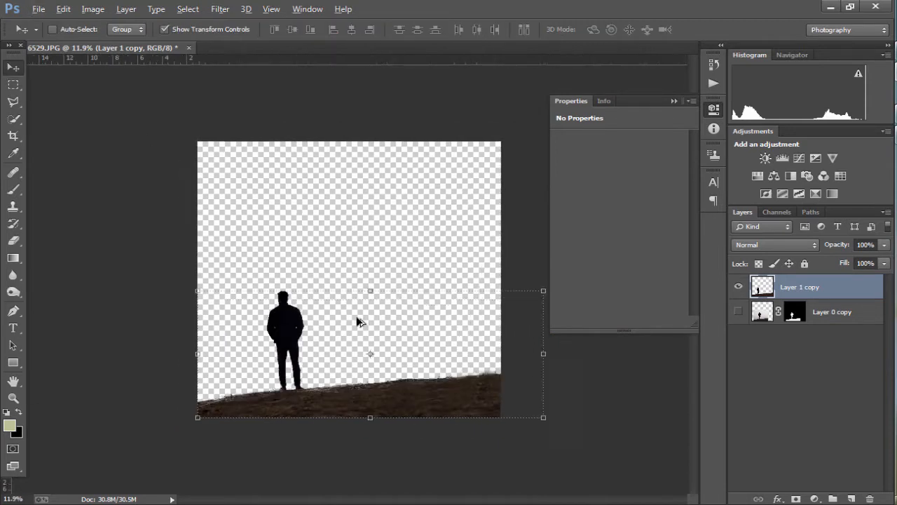
Crop to the current canvas bounds to trim the overhanging ground, and make Layer 0 copy the active layer
click(13, 135)
key(v)
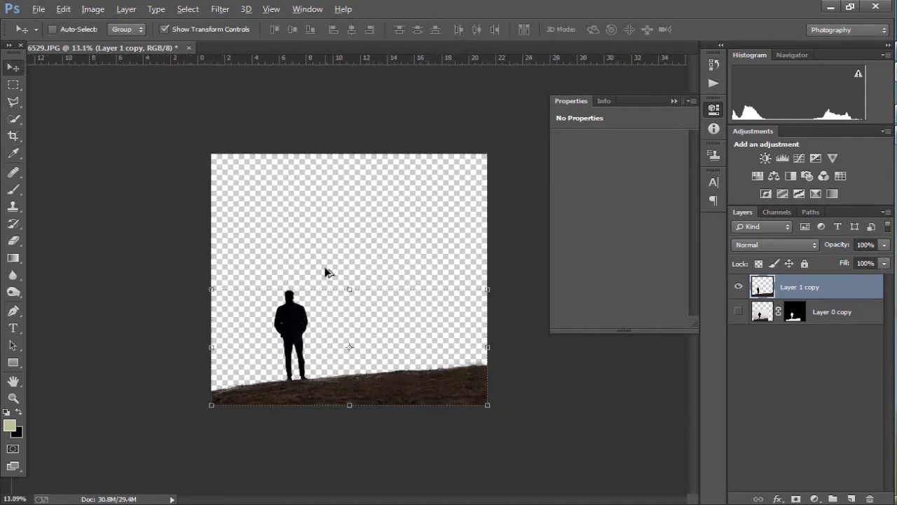
scroll(326, 272, up, 1)
key(alt+bracketleft)
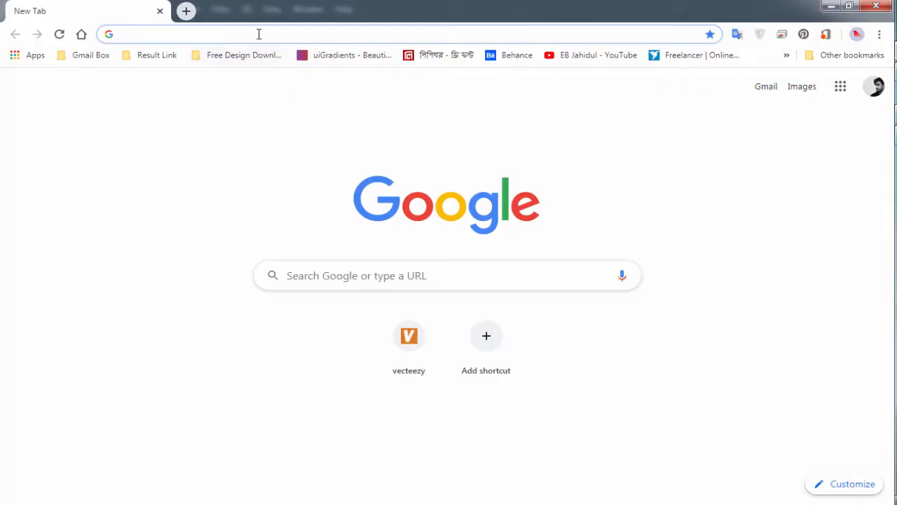
Switch to the browser, search Google Images for "hill background hd" and browse the results for a suitable backdrop
text(hil)
key(Right)
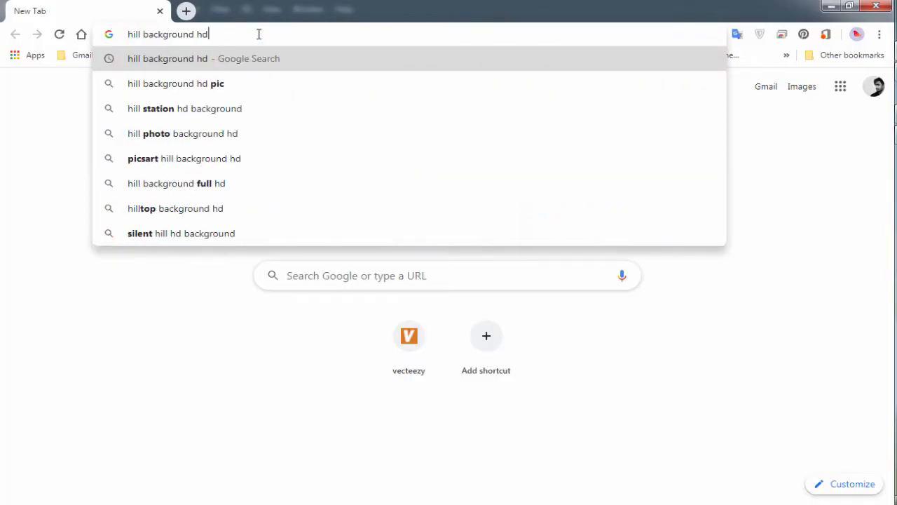
key(Return)
click(174, 135)
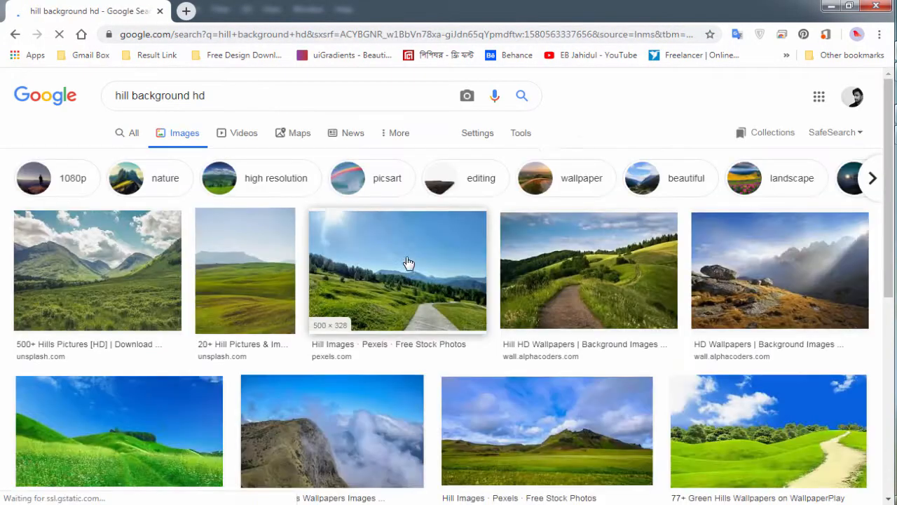
scroll(408, 262, down, 6)
scroll(409, 263, down, 10)
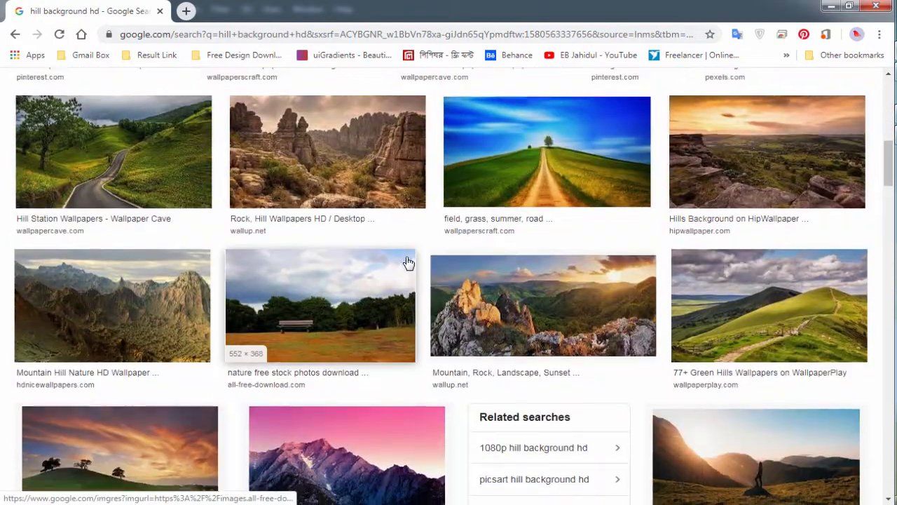
scroll(409, 263, down, 12)
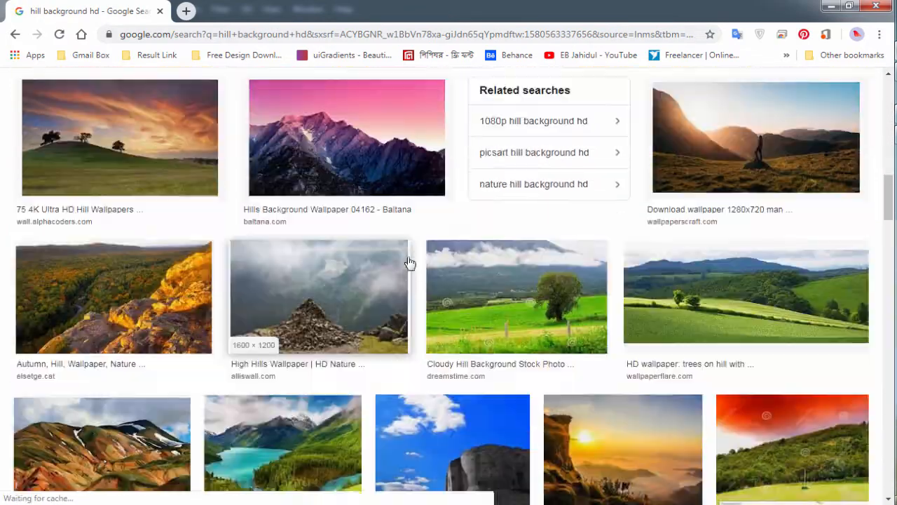
scroll(409, 262, down, 8)
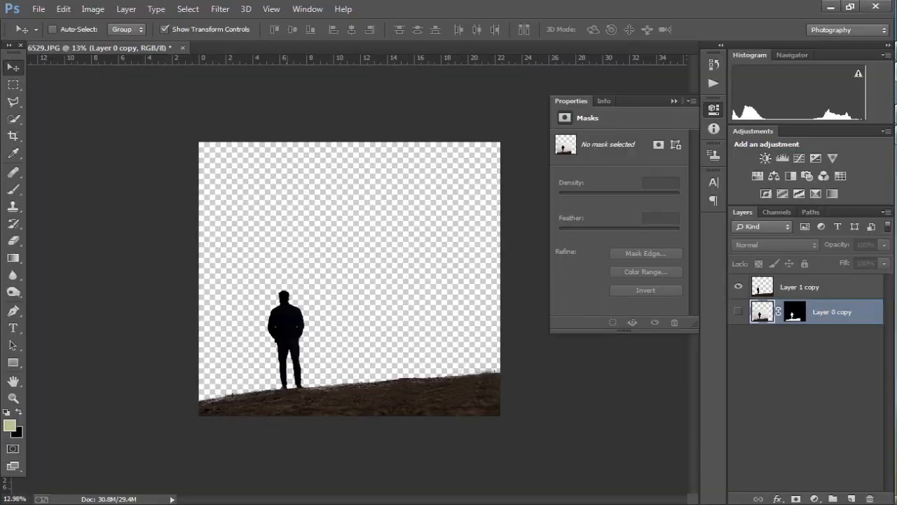
Switch back to Photoshop and open the mountain sunrise image aaa from the Desktop
click(39, 8)
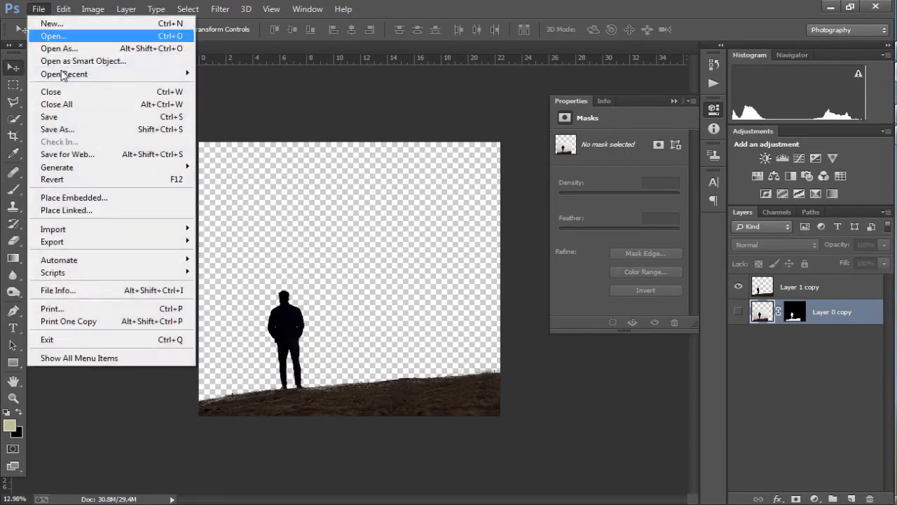
click(62, 35)
click(55, 91)
scroll(280, 280, down, 3)
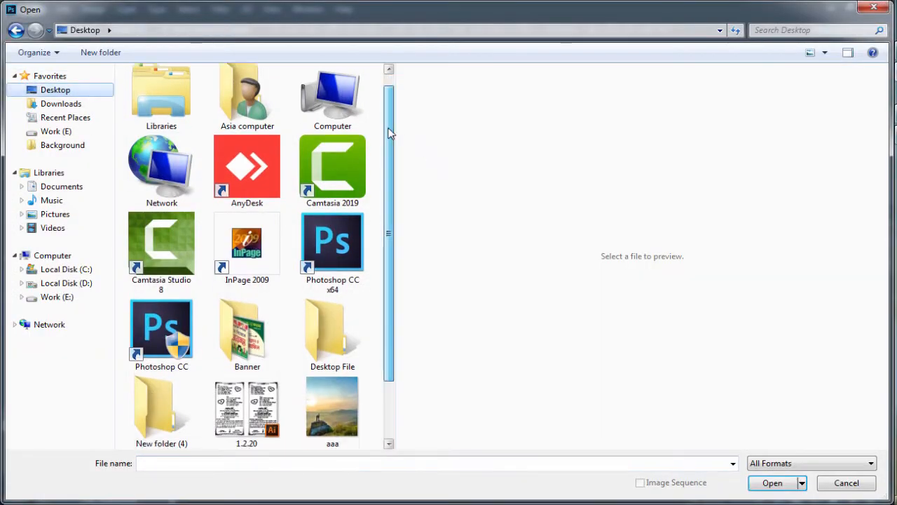
click(333, 308)
click(764, 490)
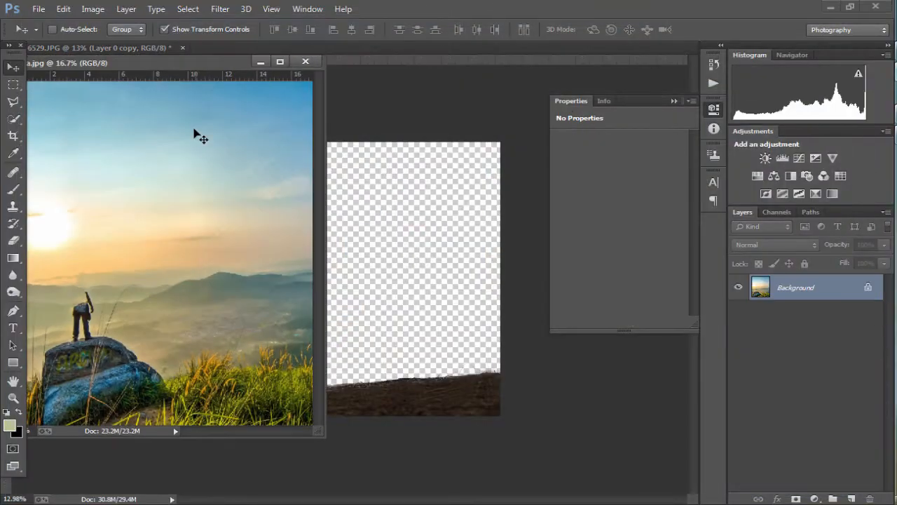
Copy the sunrise photo into the composite behind the man and align it with the canvas's left edge, closing the source image
drag(203, 66, 221, 62)
drag(196, 246, 426, 189)
click(323, 57)
drag(449, 224, 285, 297)
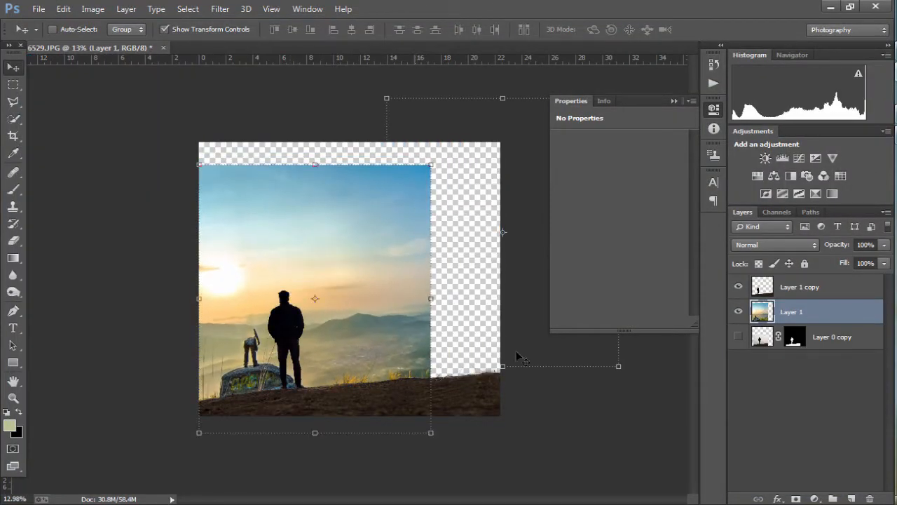
Crop the canvas narrower to slightly wider than the sunrise photo, and extend it upward above the sky
click(835, 287)
click(13, 136)
drag(501, 287, 466, 290)
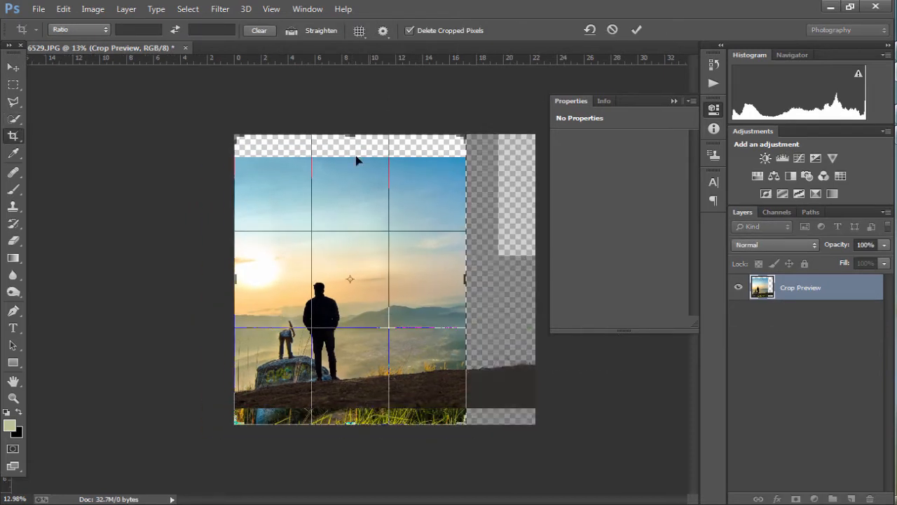
drag(350, 135, 350, 88)
drag(464, 279, 476, 282)
key(Return)
Scale the sunrise photo, Layer 1, to the full canvas width and align its lower edge with the ground's lower edge
key(v)
click(355, 222)
key(ctrl+t)
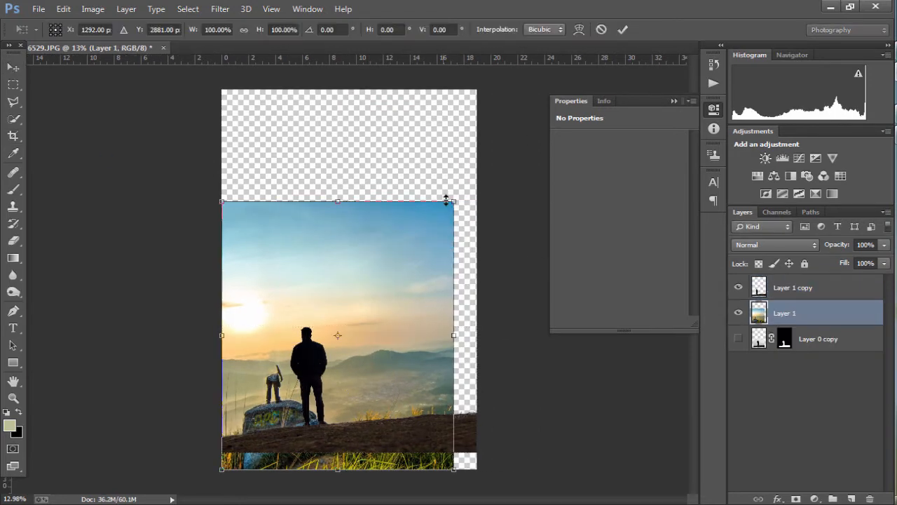
drag(454, 202, 477, 174)
key(Return)
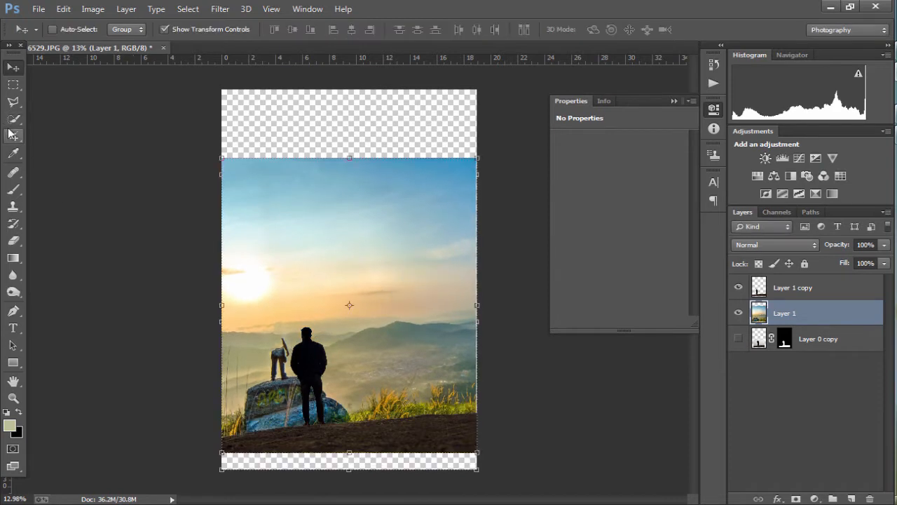
Crop away the empty strip below the ground so the canvas ends at the ground's lower edge
click(12, 135)
drag(353, 469, 349, 454)
key(Return)
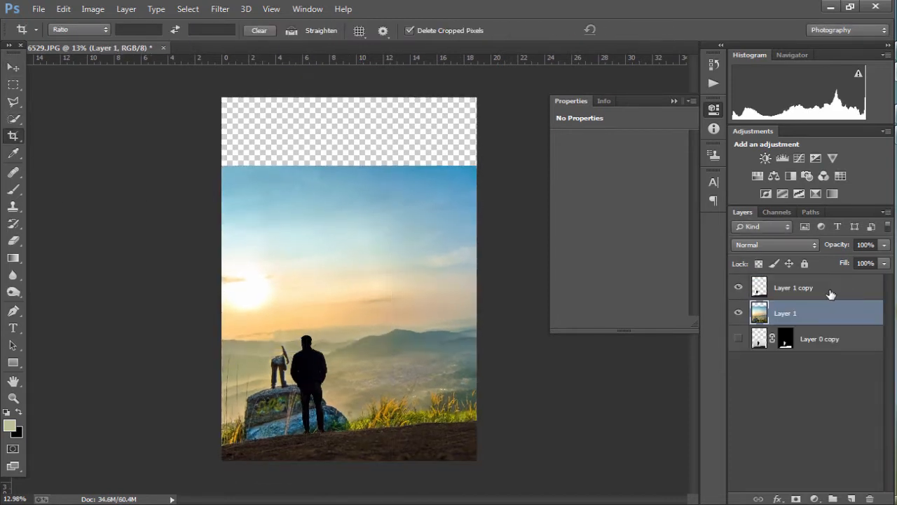
Flip the man and ground layer, Layer 1 copy, horizontally
click(831, 293)
key(v)
key(ctrl+t)
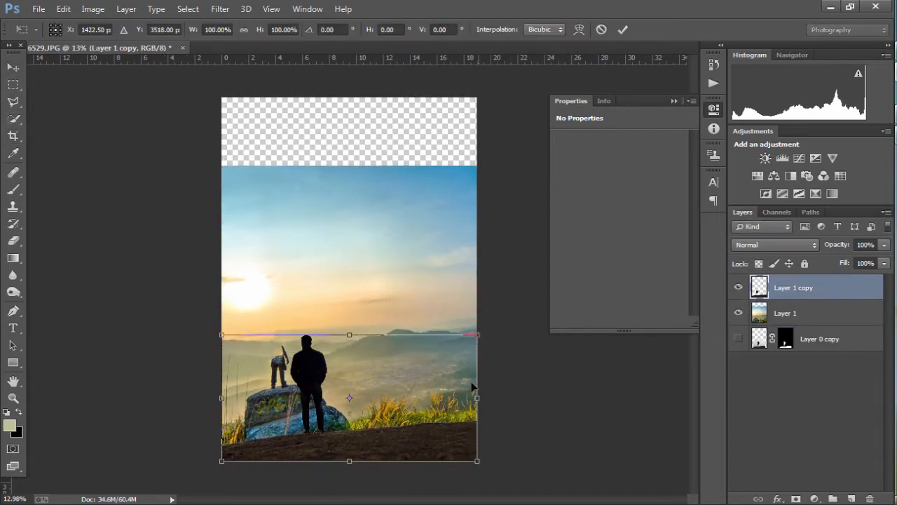
right_click(483, 361)
click(509, 350)
key(Return)
Scale Layer 1 copy to about 117% and rotate it about -4.18° so the ground runs level across the canvas
key(ctrl+t)
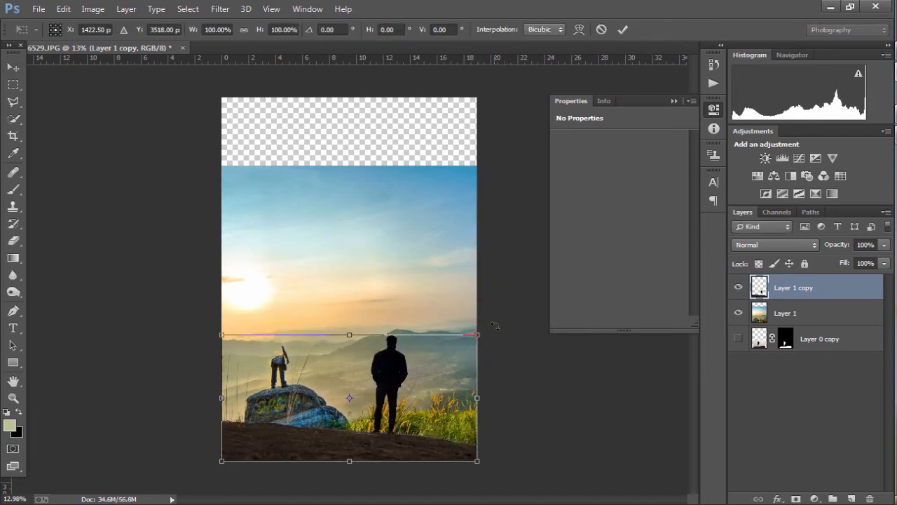
drag(494, 321, 489, 318)
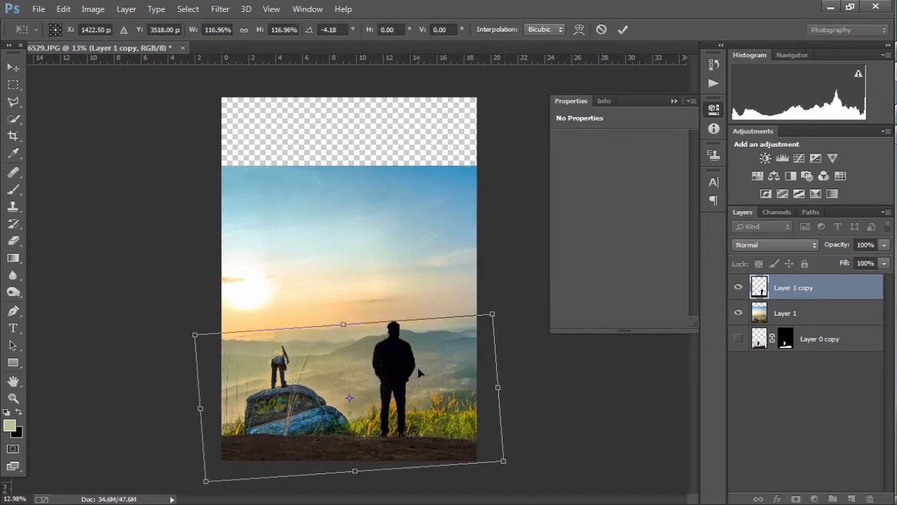
drag(418, 374, 510, 445)
key(Return)
Enlarge the sunrise photo, Layer 1, beyond the canvas and lower it so the mountains sit just above the ground
scroll(391, 291, down, 4)
scroll(391, 293, down, 1)
ctrl+click(392, 295)
scroll(393, 295, up, 1)
mouse_move(377, 284)
mouse_down()
mouse_move(365, 274)
mouse_move(377, 275)
mouse_up()
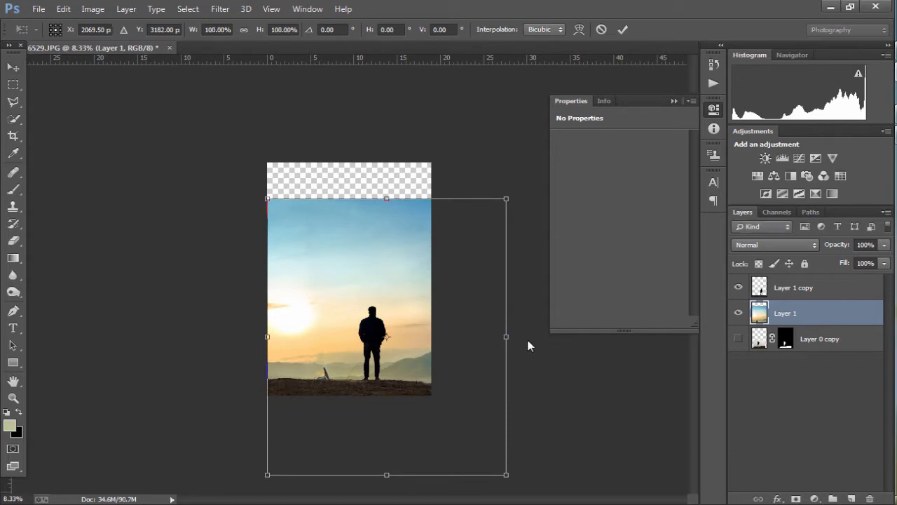
Flip the sunrise photo horizontally, then resize and reposition it so the sun sits beside the man's right side
right_click(341, 320)
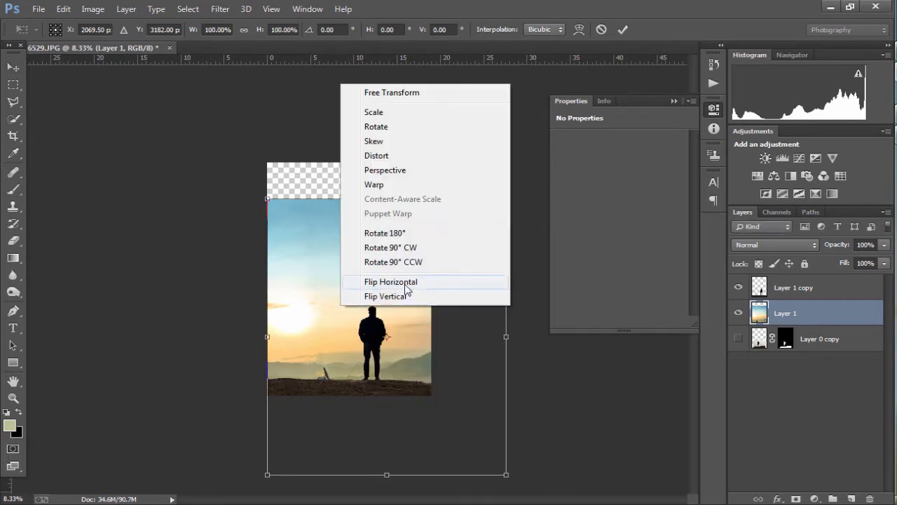
click(409, 285)
key(Return)
drag(345, 288, 311, 294)
drag(430, 208, 455, 180)
drag(401, 231, 370, 237)
Widen the canvas slightly on both sides with the Crop tool
key(c)
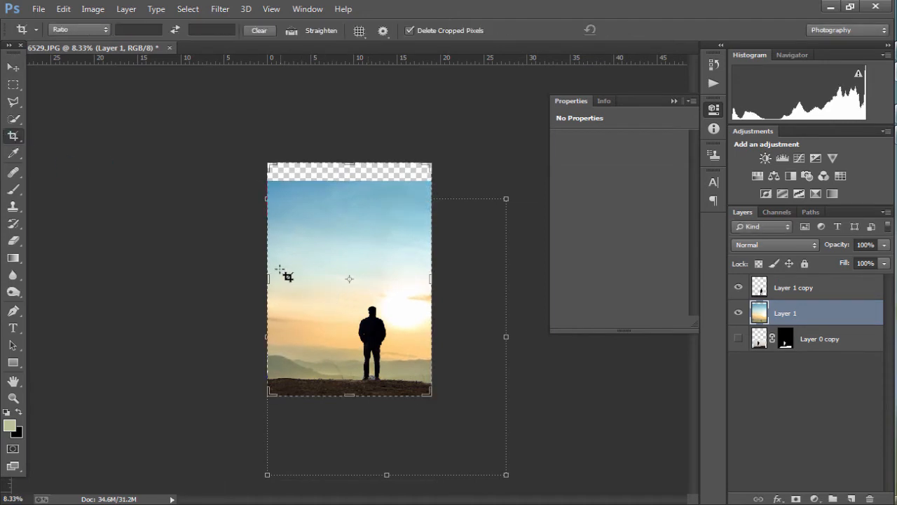
drag(268, 277, 263, 274)
key(Return)
click(13, 68)
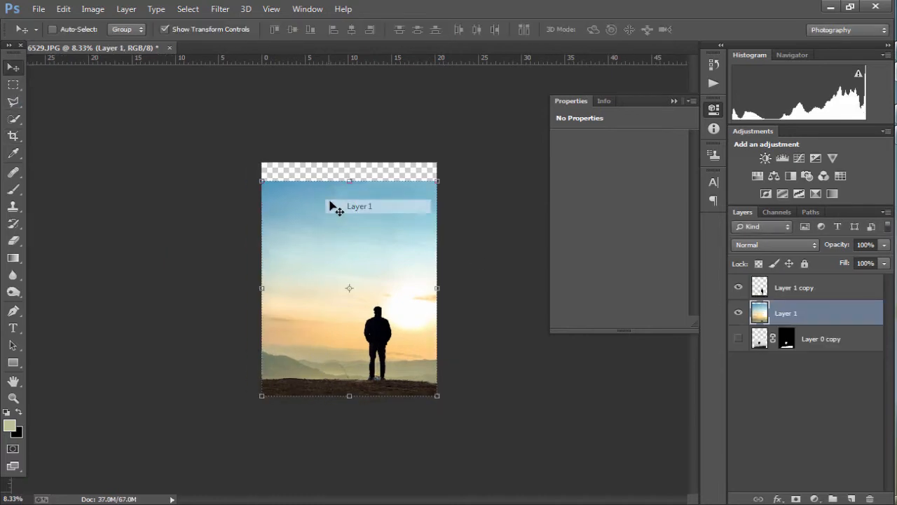
Add a Solid Color fill layer between the sunrise photo and the man layer, accepting colour bcc296
click(851, 498)
drag(795, 314, 792, 298)
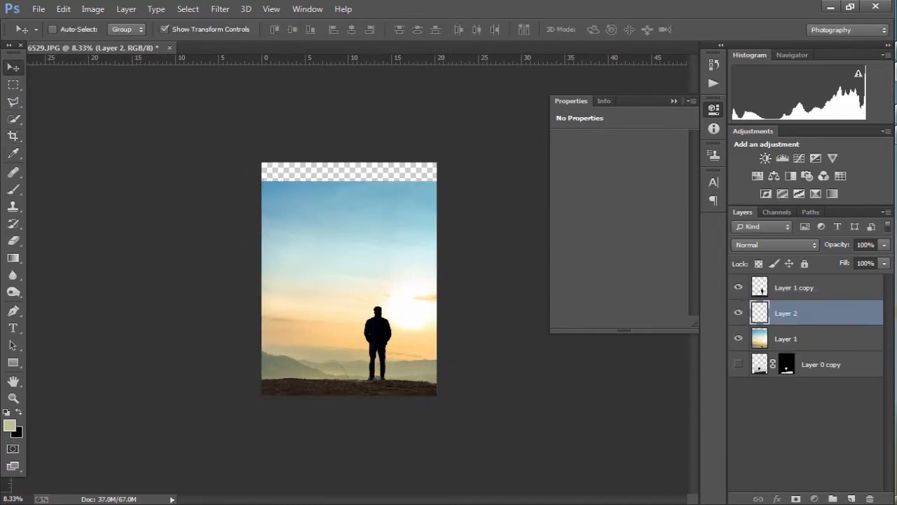
click(815, 498)
click(797, 208)
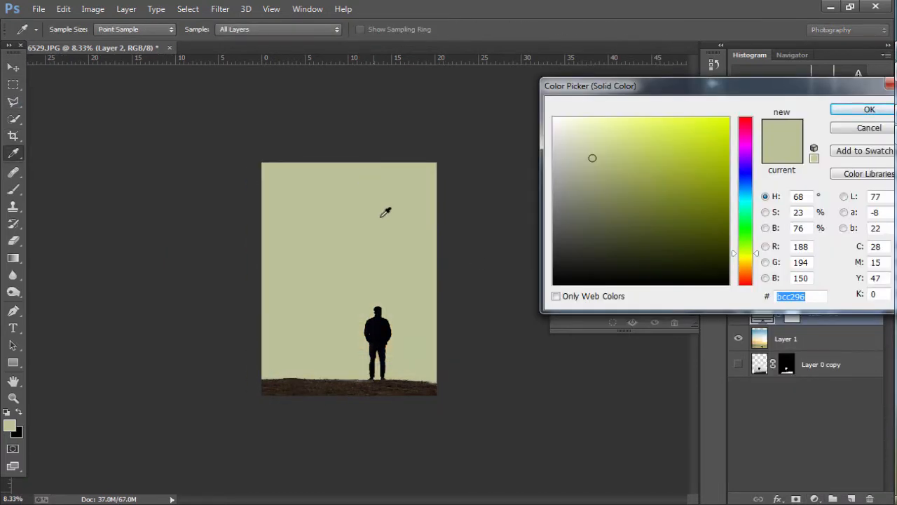
key(Return)
Move the colour fill below the sunrise photo and set its colour to 75b3cc, sampled from the upper sky
drag(796, 315, 764, 348)
double_click(763, 340)
click(406, 187)
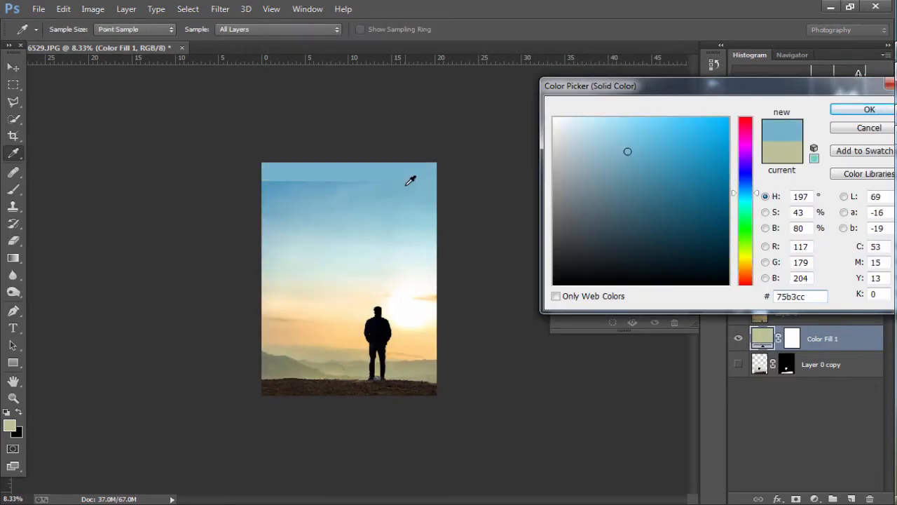
key(Return)
Blend the sunrise photo's upper edge into the fill colour using a 1500 px Eraser at 77% opacity
click(788, 313)
click(13, 240)
click(56, 236)
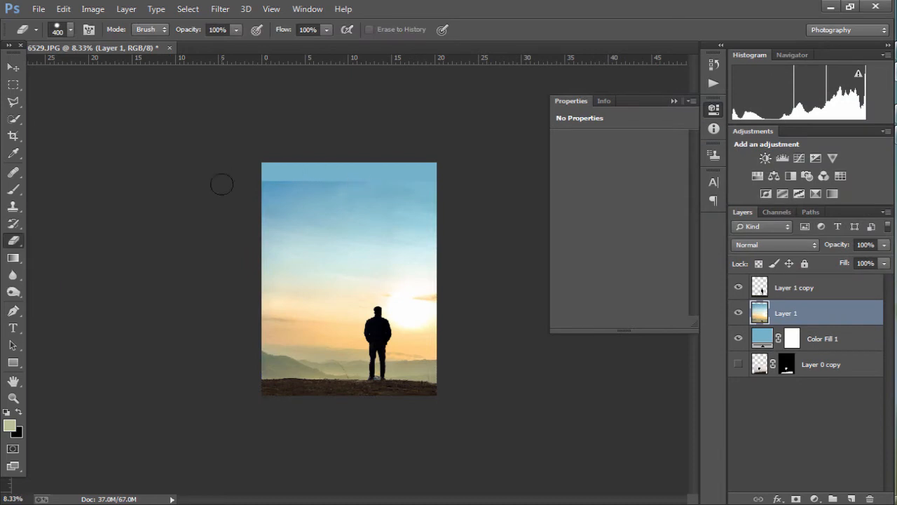
right_click(350, 237)
click(323, 207)
key(bracketright)
key(bracketright)
key(bracketright)
key(bracketright)
key(bracketright)
key(bracketright)
key(bracketright)
key(bracketright)
key(bracketright)
key(bracketright)
click(236, 30)
drag(231, 43, 221, 43)
mouse_move(244, 158)
mouse_down()
mouse_move(426, 168)
mouse_move(207, 171)
mouse_up()
drag(461, 173, 318, 167)
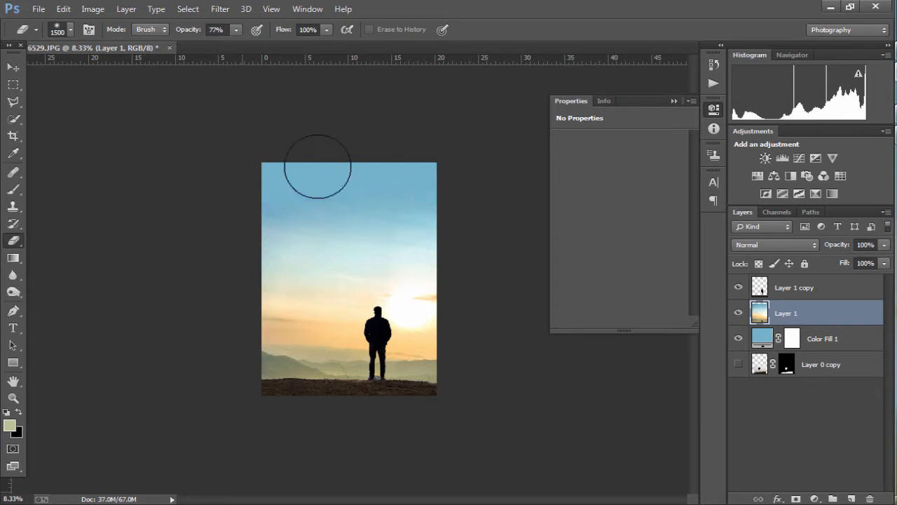
Change Color Fill 1 to a lighter blue sampled from the sky just below the blended area
double_click(762, 340)
mouse_move(653, 164)
mouse_down()
mouse_move(676, 166)
mouse_move(663, 138)
mouse_move(609, 141)
mouse_up()
click(606, 137)
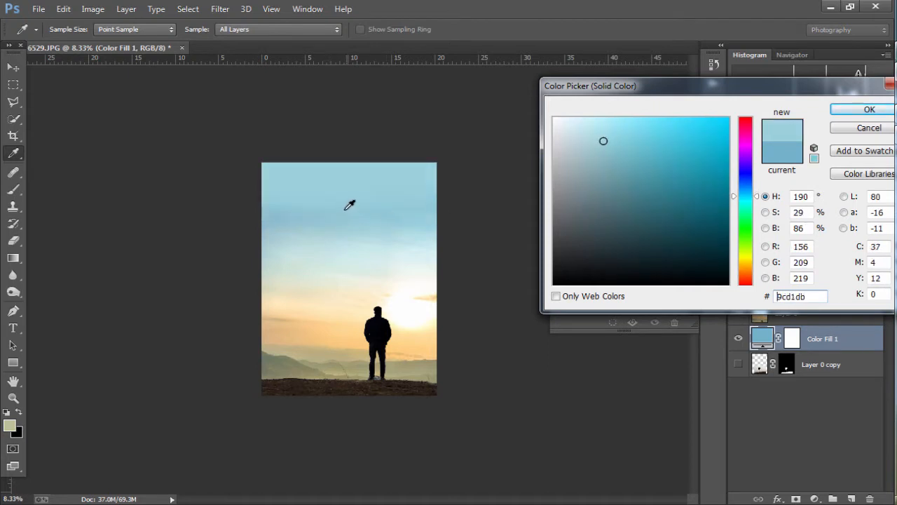
click(330, 207)
key(Return)
click(13, 68)
scroll(365, 231, up, 3)
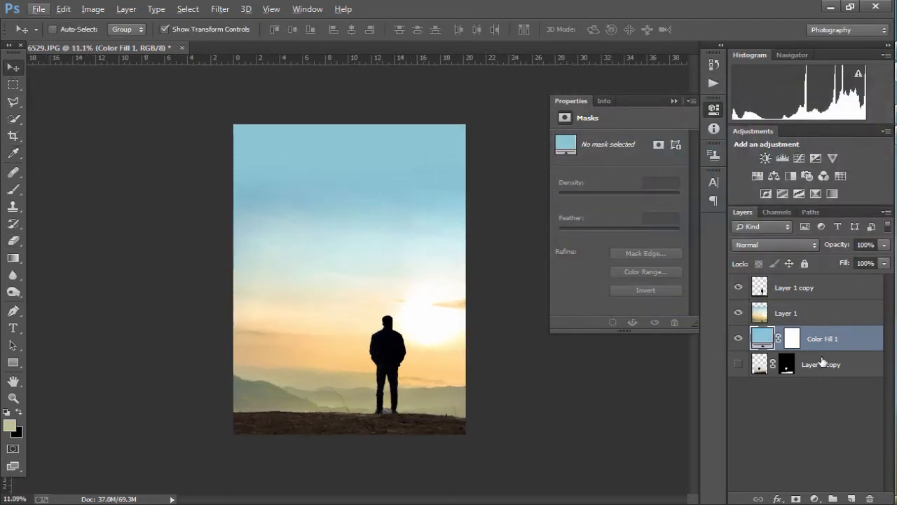
Add a new empty layer above Color Fill 1 and select both layers
right_click(792, 341)
key(Escape)
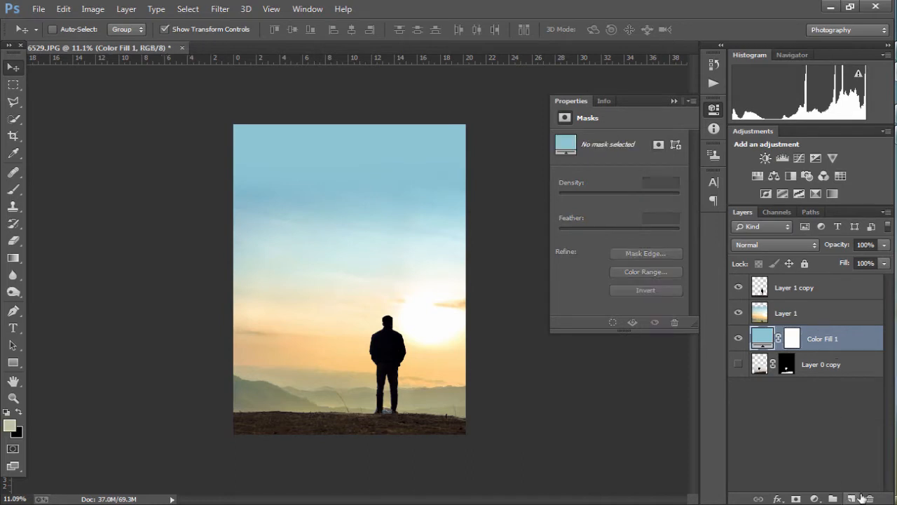
click(851, 498)
shift+click(855, 365)
key(ctrl+3)
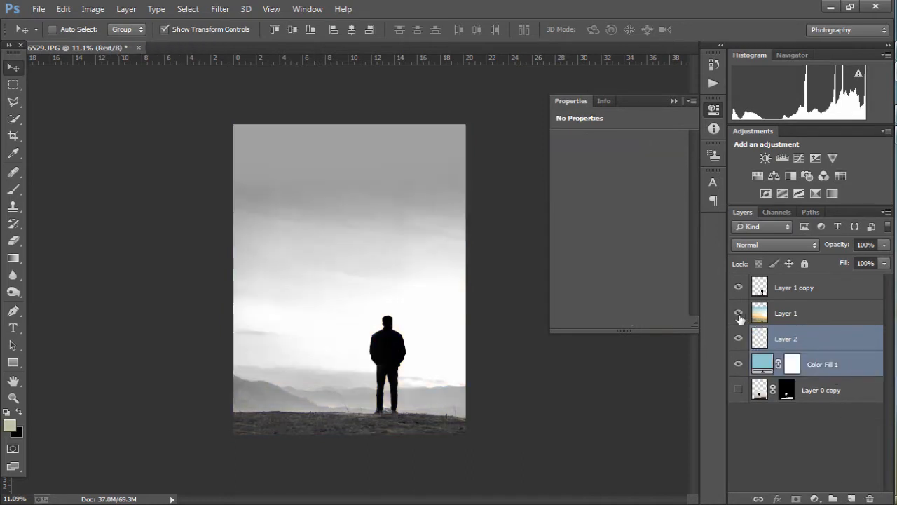
click(777, 212)
click(736, 230)
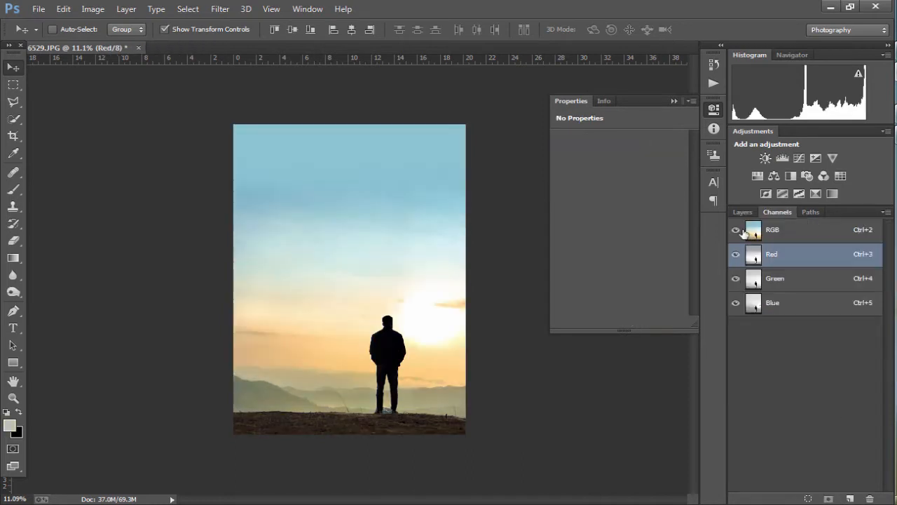
click(744, 212)
Try merging the visible layers and flattening the image, undoing each attempt
right_click(815, 352)
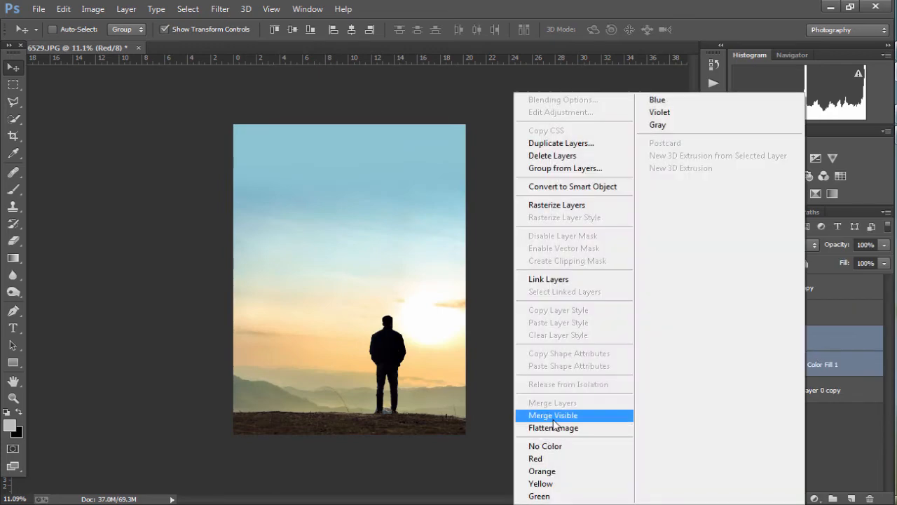
click(548, 415)
key(ctrl+z)
right_click(790, 343)
click(568, 428)
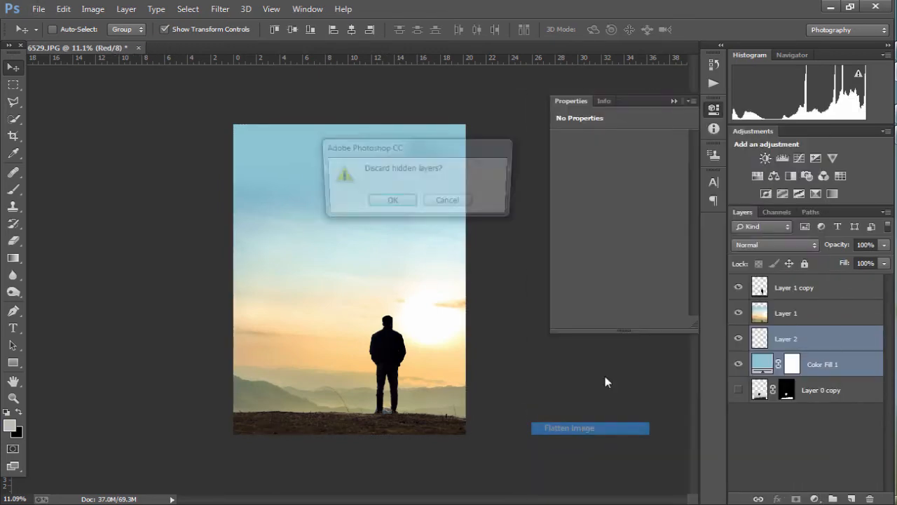
click(390, 203)
key(ctrl+z)
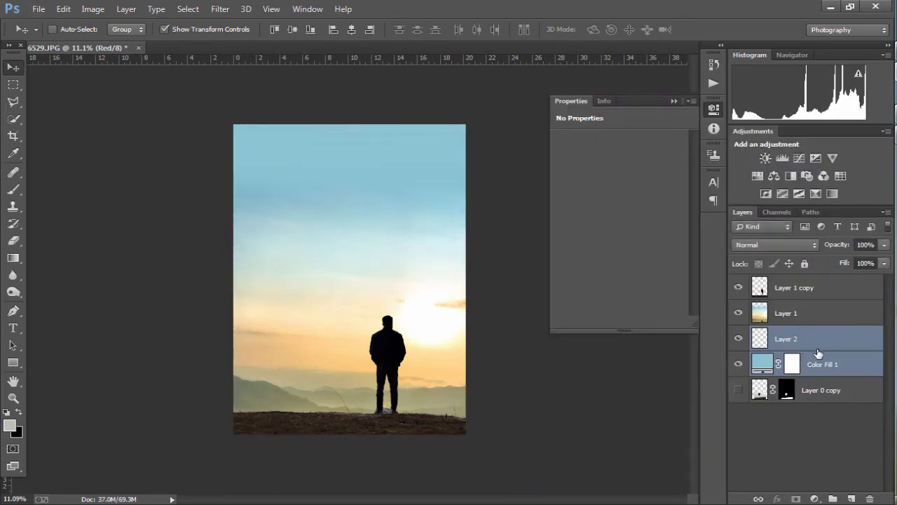
Merge Color Fill 1 with the empty Layer 2, and merge the result with the sunrise photo, Layer 1
click(872, 367)
ctrl+click(834, 340)
key(ctrl+e)
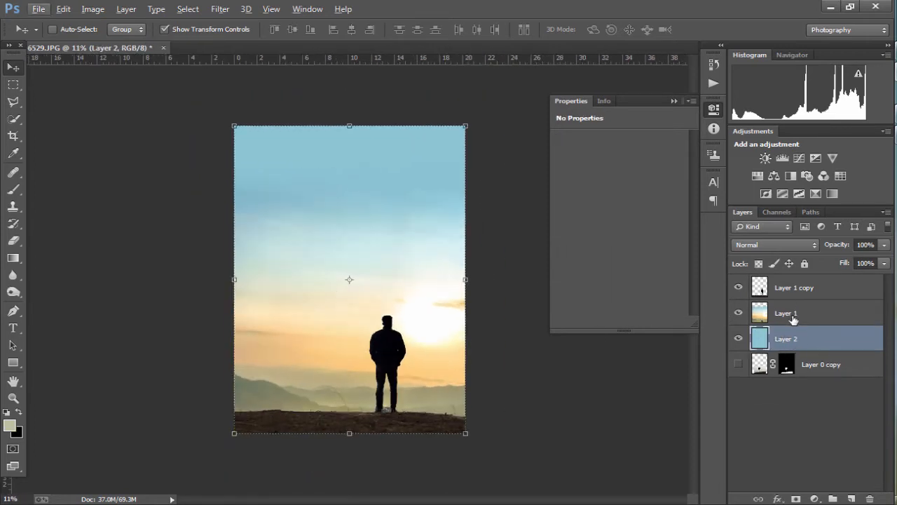
click(793, 317)
ctrl+click(795, 338)
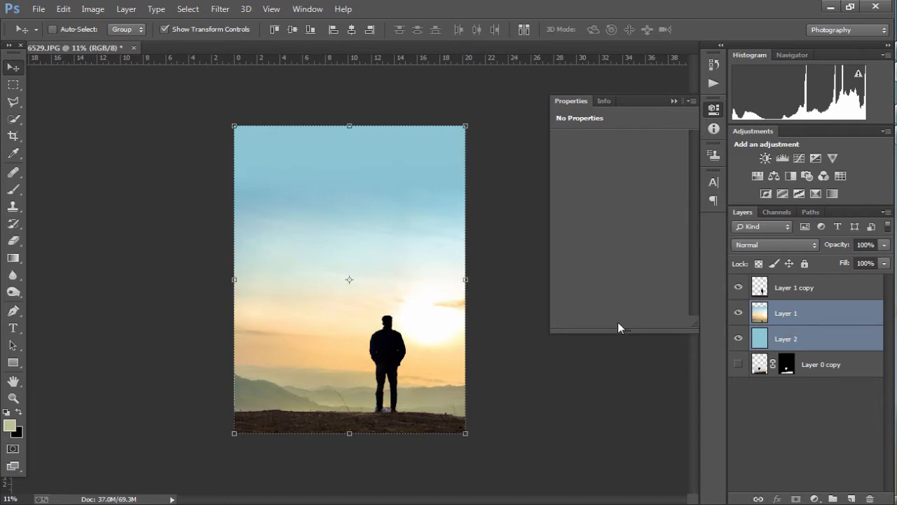
key(ctrl+e)
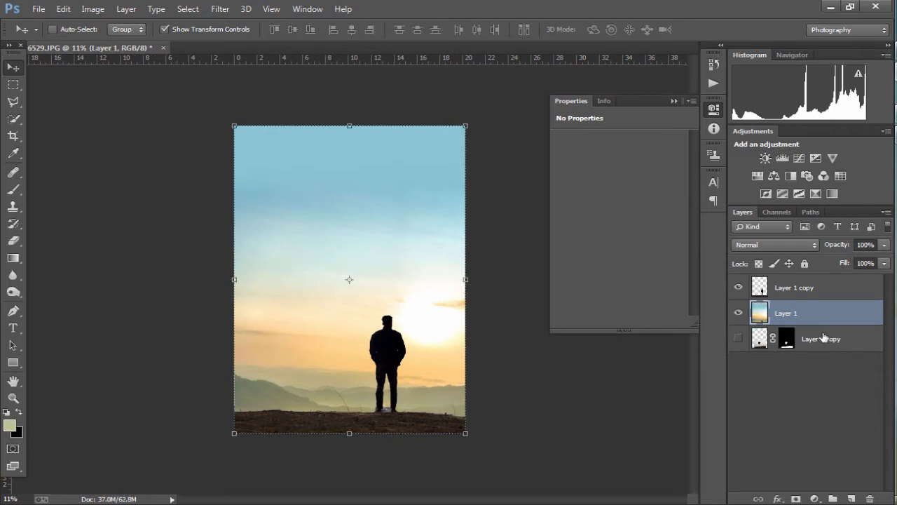
In the Camera Raw Filter on Layer 1, set Contrast +71, Highlights, Shadows and Whites -100, Tint -8 and Temperature -2
click(220, 9)
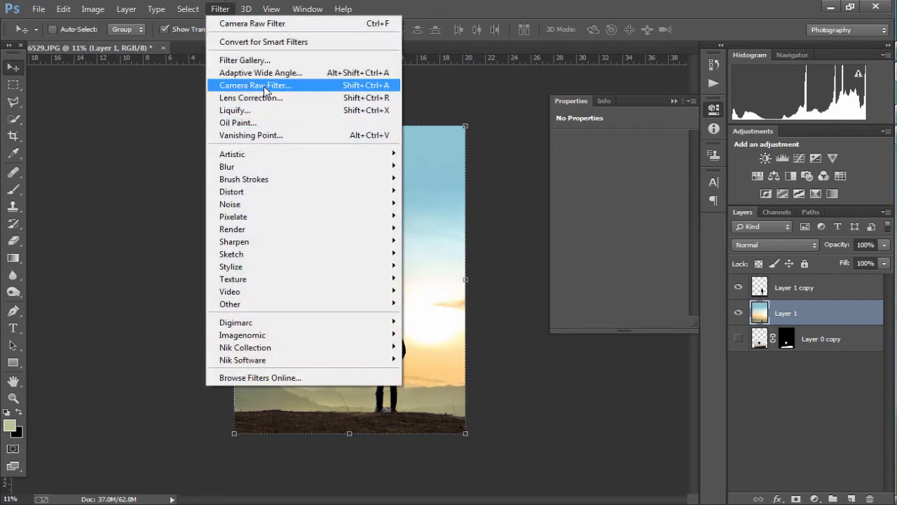
click(263, 85)
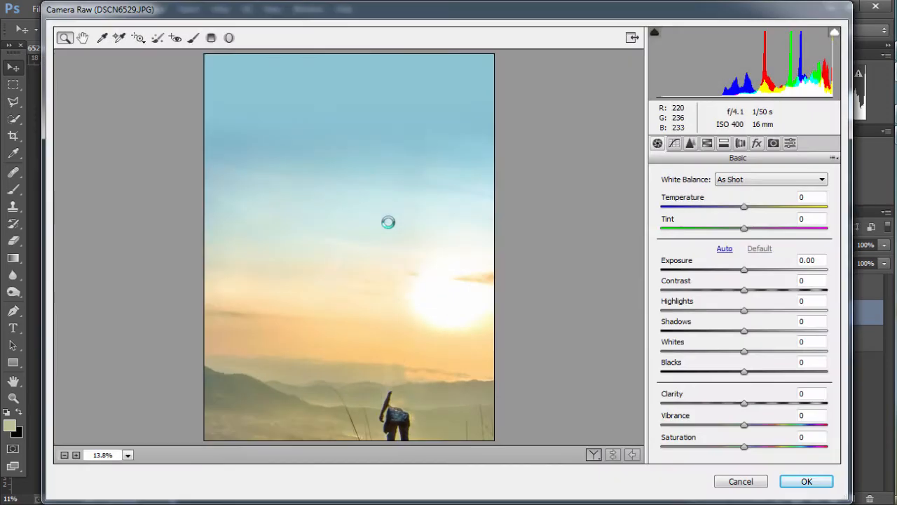
drag(756, 293, 803, 290)
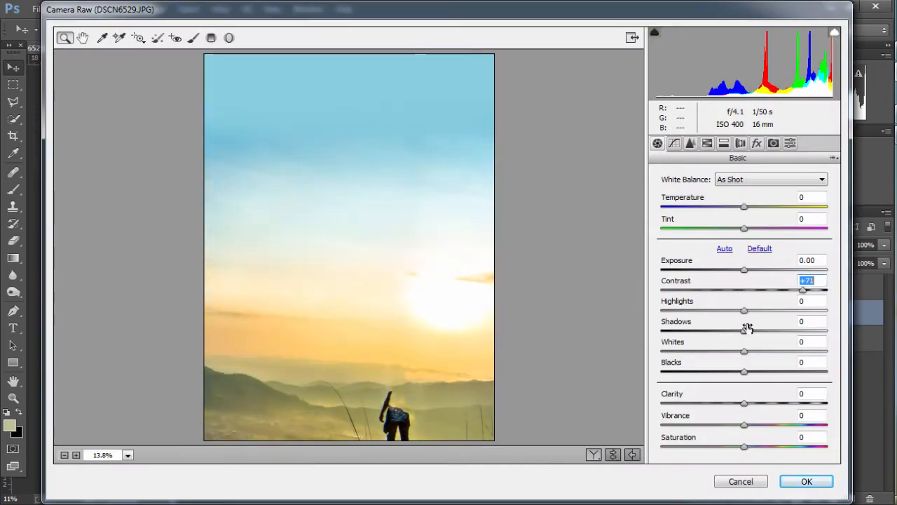
drag(745, 310, 649, 314)
drag(744, 351, 652, 354)
drag(744, 330, 646, 338)
drag(744, 229, 748, 207)
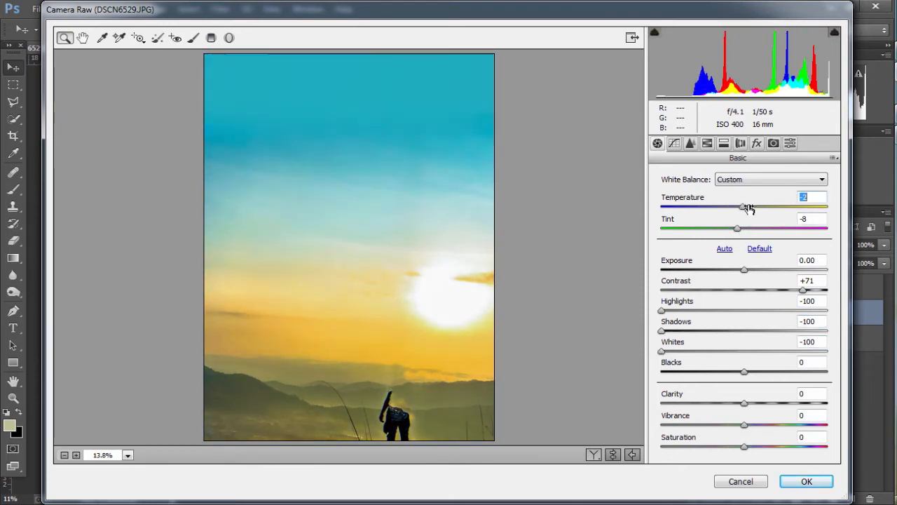
Set the Green Primary Saturation to +30 in Camera Calibration and apply the Camera Raw Filter
click(773, 143)
mouse_move(744, 391)
mouse_down()
mouse_move(729, 394)
mouse_move(772, 391)
mouse_move(744, 391)
mouse_up()
drag(744, 351, 768, 350)
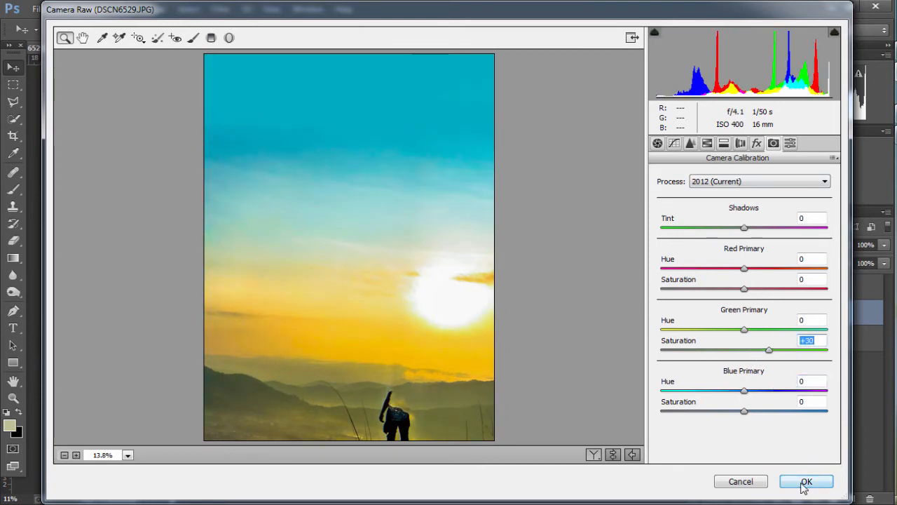
click(803, 482)
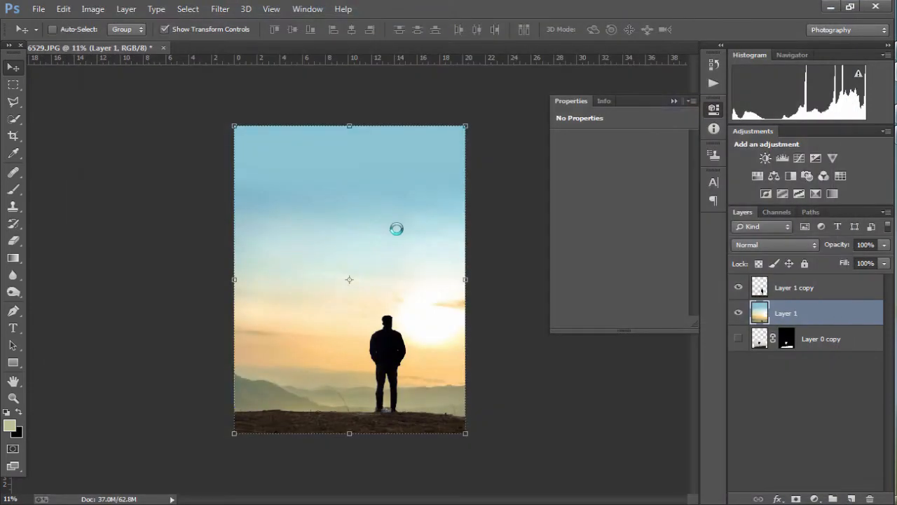
scroll(401, 334, up, 4)
scroll(397, 332, down, 1)
scroll(796, 463, down, 3)
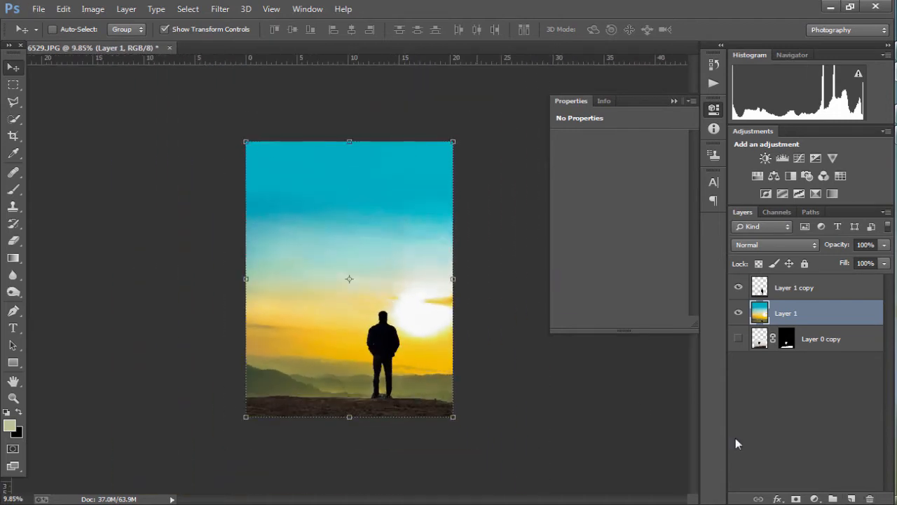
Add a new empty layer above Layer 1 copy and activate the Brush tool
click(852, 499)
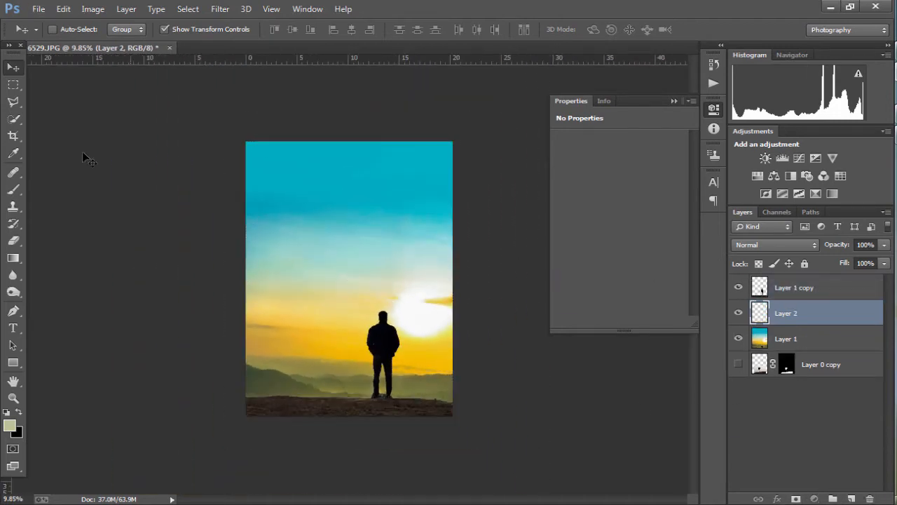
drag(852, 315, 789, 289)
key(b)
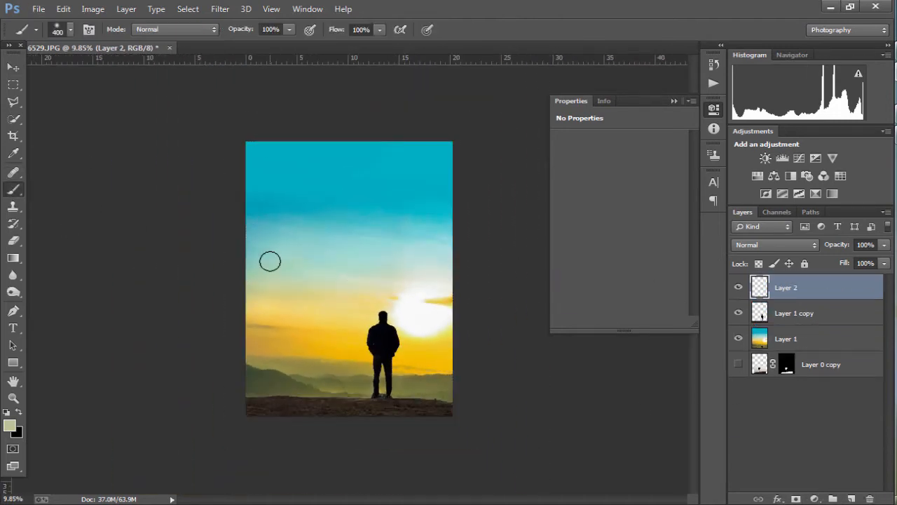
Set the foreground colour to a fully saturated, bright red
click(11, 428)
drag(639, 181, 756, 116)
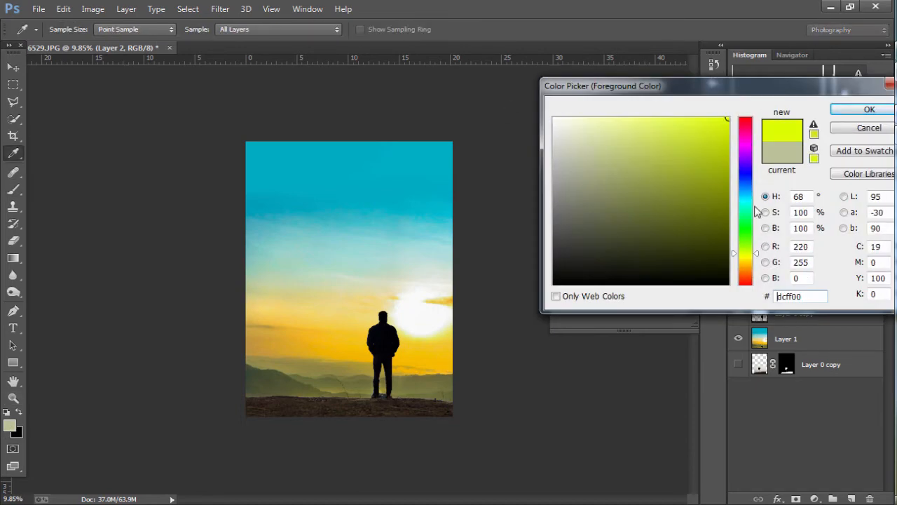
drag(755, 254, 755, 287)
click(864, 110)
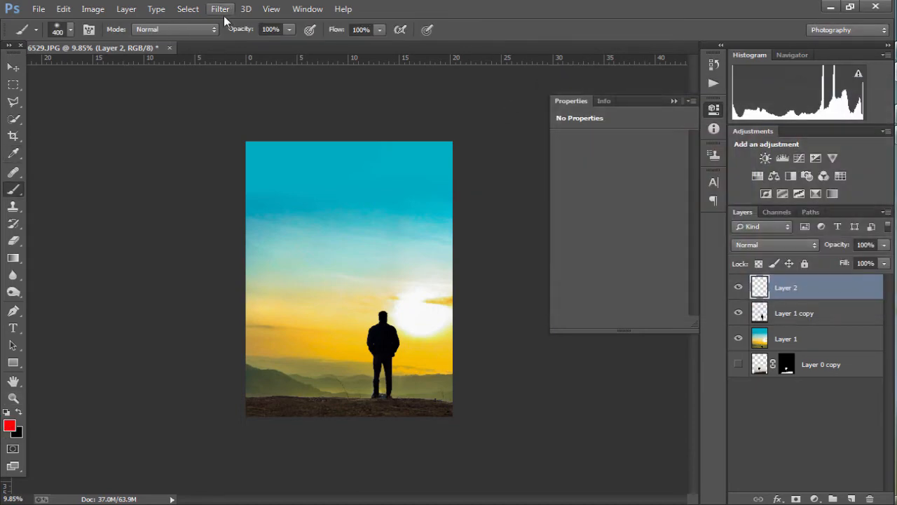
Enlarge the brush and paint one large soft red spot in the sky above the man on Layer 2
key(bracketright)
key(bracketright)
key(bracketright)
key(bracketright)
key(bracketright)
key(bracketright)
click(351, 243)
Set the foreground colour to white and paint a small soft dot in the red spot's centre with a 175 px brush
click(19, 413)
click(10, 425)
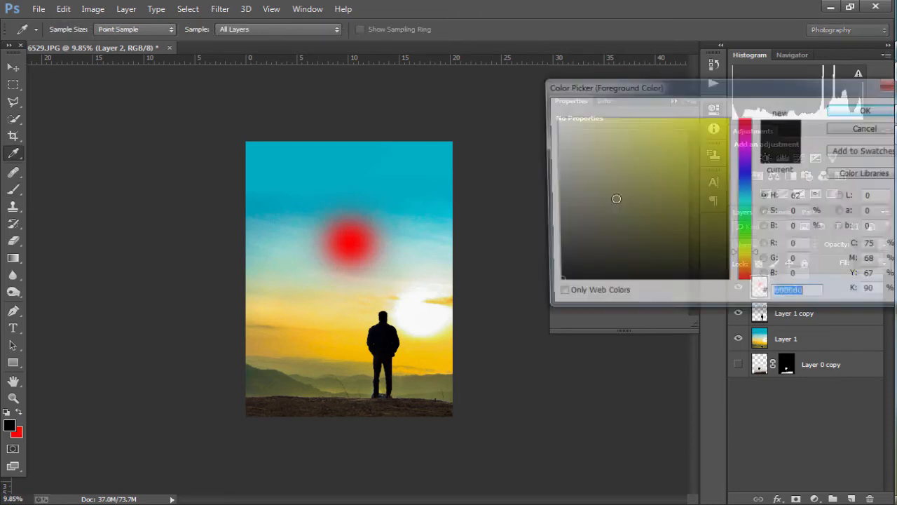
drag(617, 199, 506, 80)
key(Return)
key(bracketleft)
key(bracketleft)
key(bracketleft)
key(bracketleft)
key(bracketleft)
key(bracketleft)
key(bracketleft)
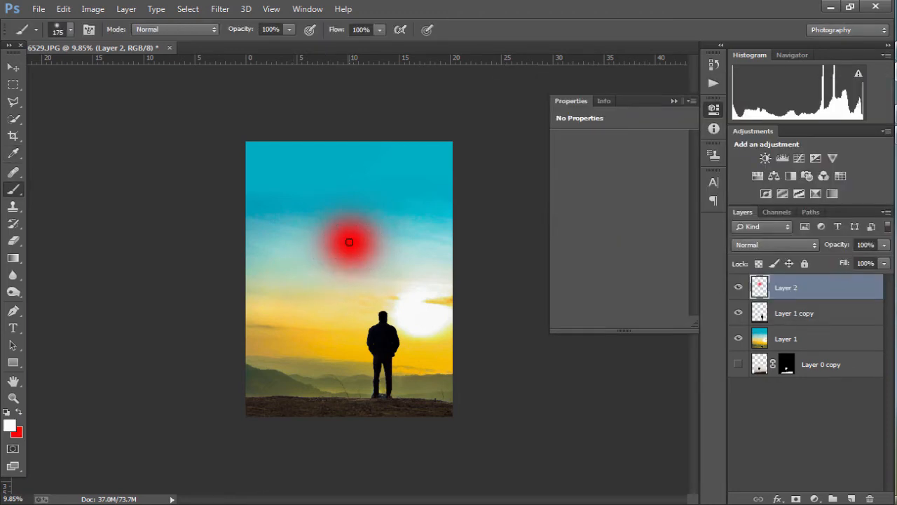
click(349, 241)
Scale the red and white glow to roughly twice its size and place it over the sun beside the man
key(v)
key(ctrl+t)
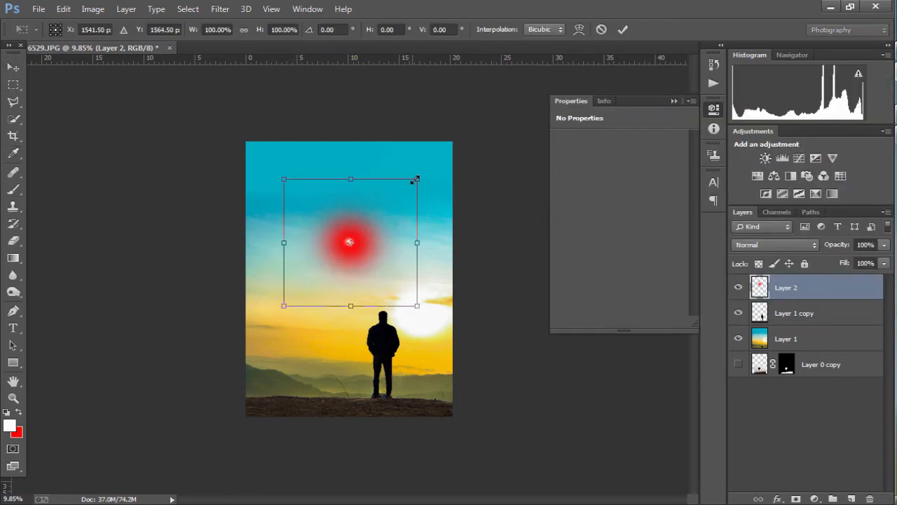
drag(414, 180, 497, 103)
drag(384, 262, 457, 329)
key(Return)
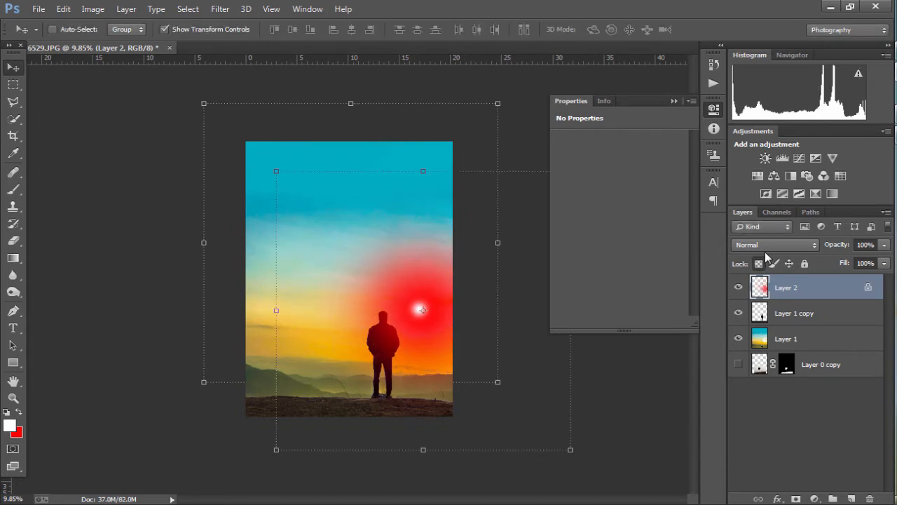
Set Layer 2's blend mode to Screen and shift the glow slightly downward over the sun
click(770, 248)
click(757, 106)
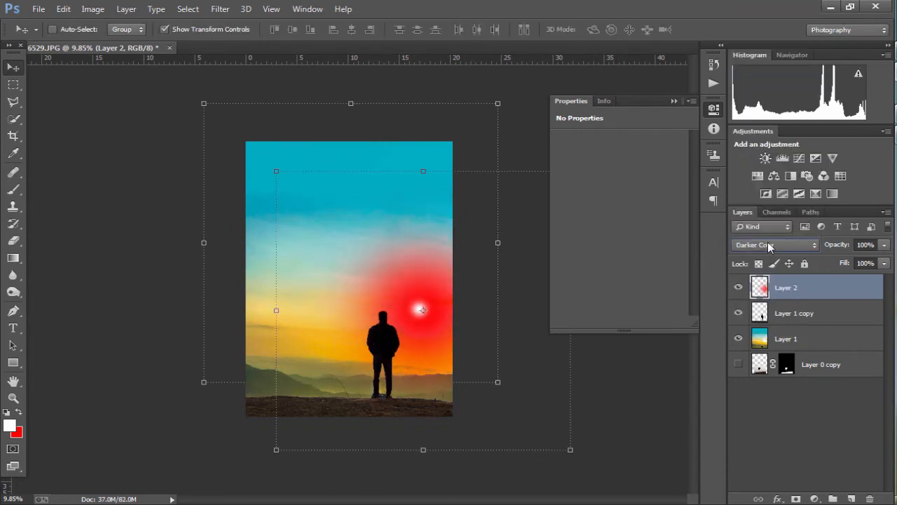
drag(411, 315, 415, 328)
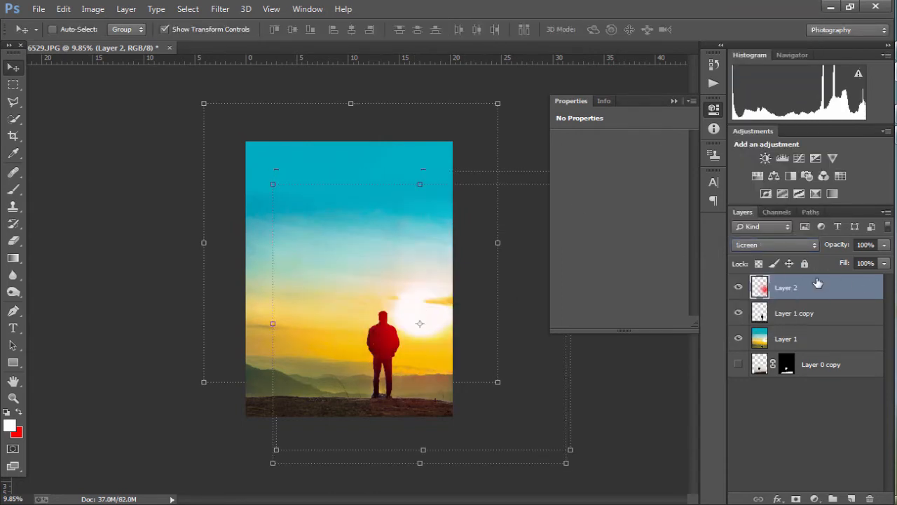
Reduce Layer 2's opacity to 34% so the glow tints the man more subtly
click(885, 245)
drag(848, 263, 828, 260)
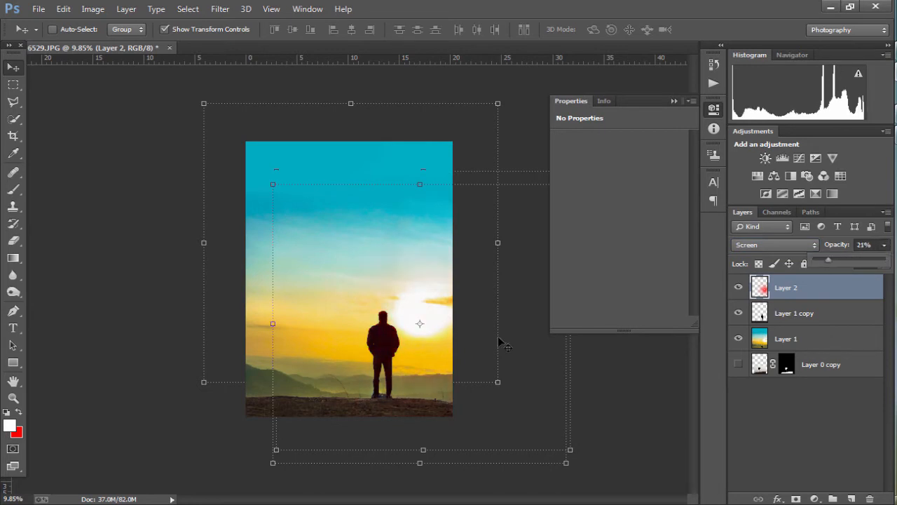
ctrl+click(435, 314)
ctrl+click(435, 313)
drag(353, 298, 327, 312)
click(883, 244)
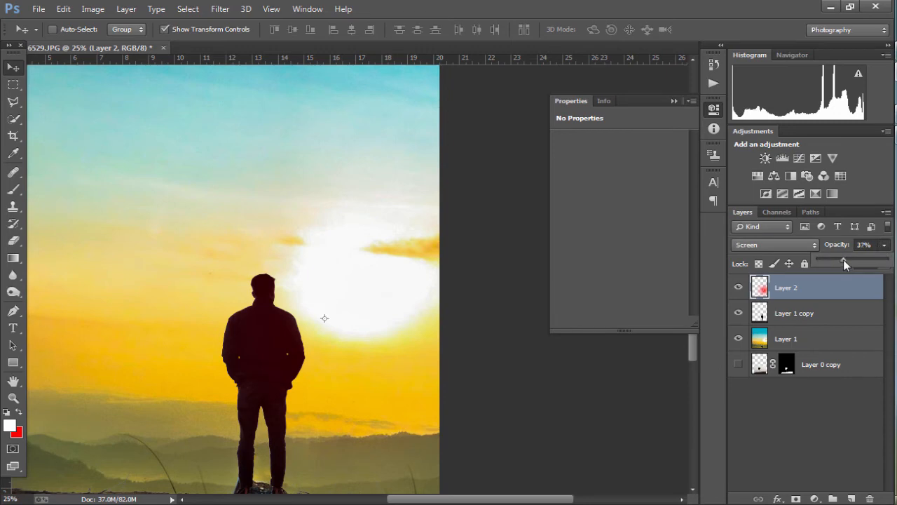
drag(843, 259, 841, 259)
Shift the hue of Layer 2's glow from red towards orange with a Hue/Saturation adjustment
click(92, 9)
mouse_move(118, 42)
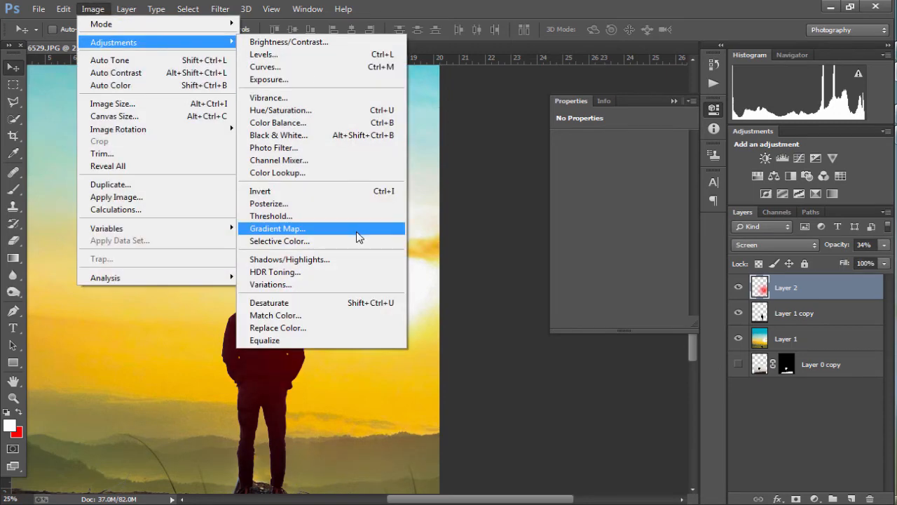
click(329, 110)
drag(598, 190, 626, 191)
click(759, 124)
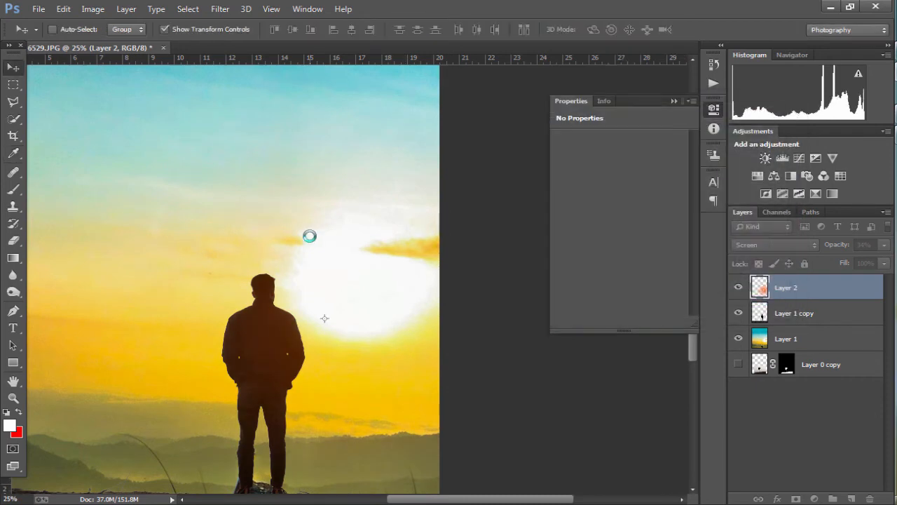
Select Layer 1 copy and activate the Smudge tool with the 14 px spatter brush for the man's hair
scroll(310, 236, down, 5)
click(788, 315)
ctrl+click(387, 276)
drag(302, 262, 286, 275)
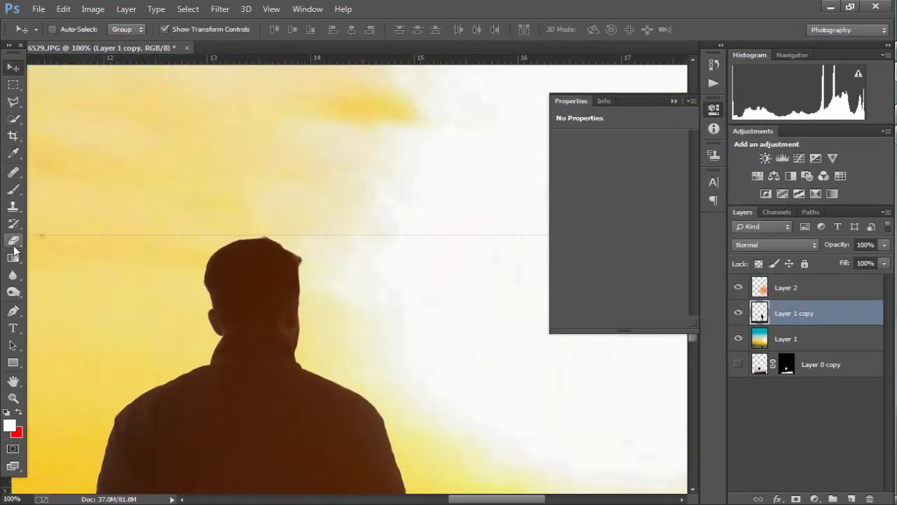
click(14, 275)
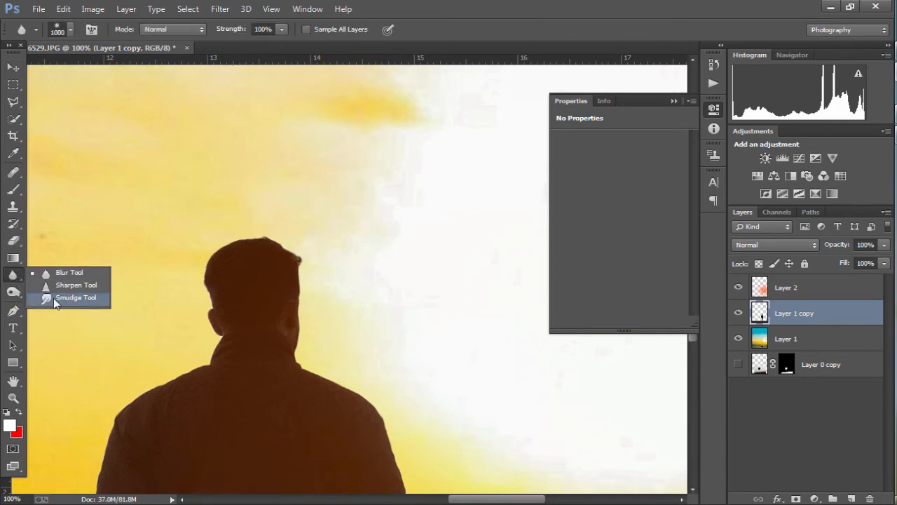
click(56, 300)
right_click(290, 262)
drag(435, 365, 436, 383)
click(397, 397)
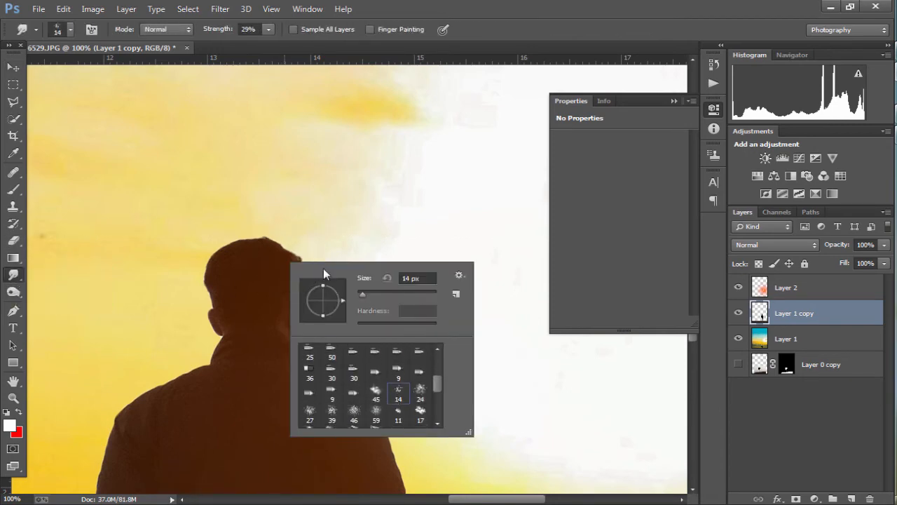
Smudge the hair along the top of the man's head outward, using a 25 px brush at 52% strength
click(297, 253)
key(bracketright)
drag(271, 26, 264, 42)
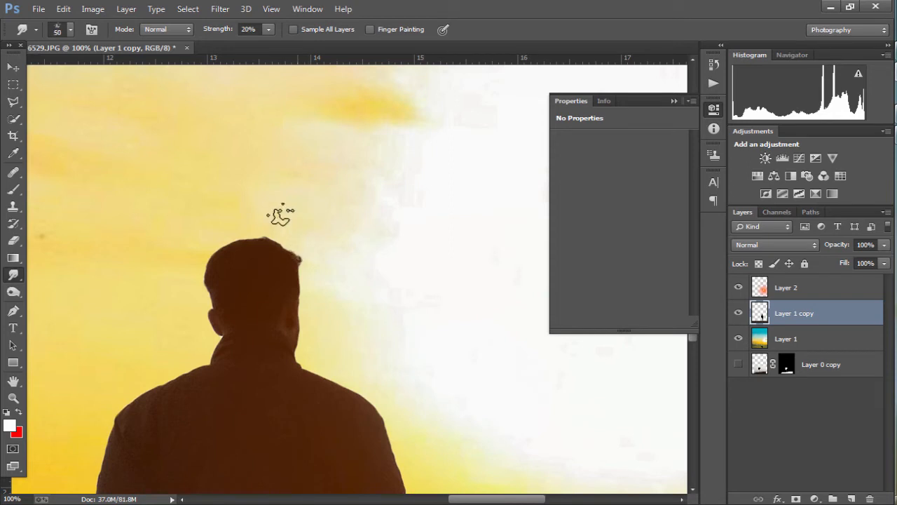
click(290, 44)
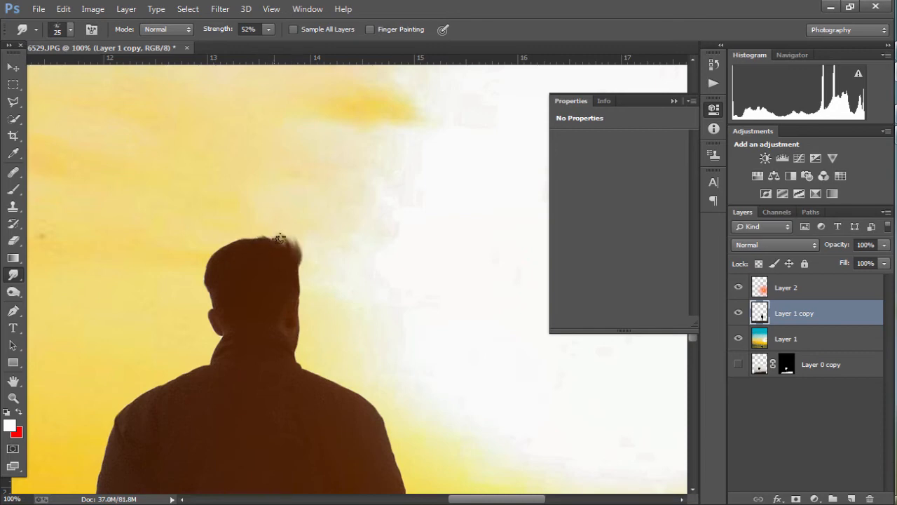
scroll(290, 242, down, 5)
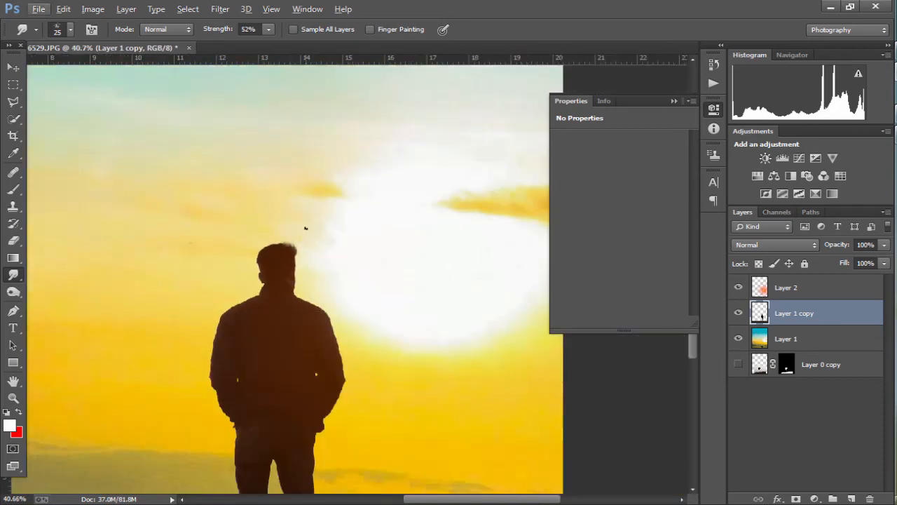
Soften the edges of the man's head with the Blur tool, using a 29 px brush and 14% strength
click(13, 275)
click(70, 269)
scroll(298, 250, up, 2)
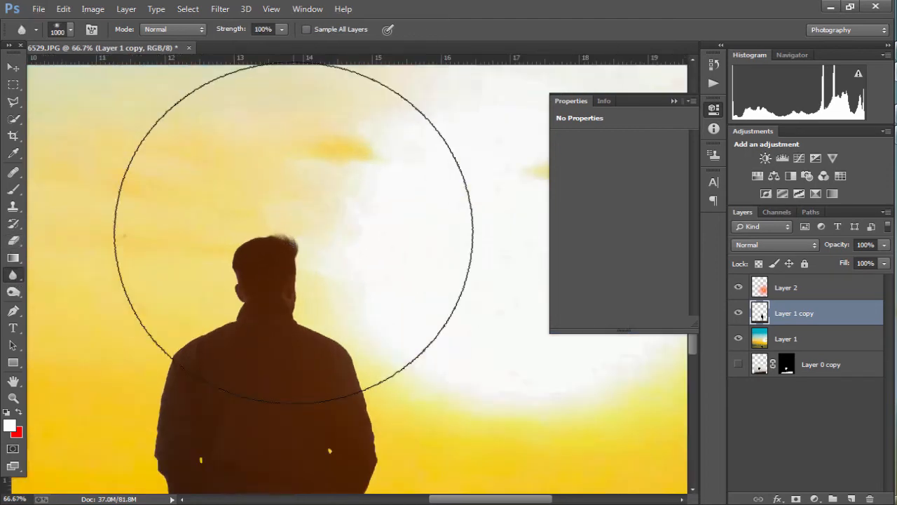
right_click(392, 271)
key(Return)
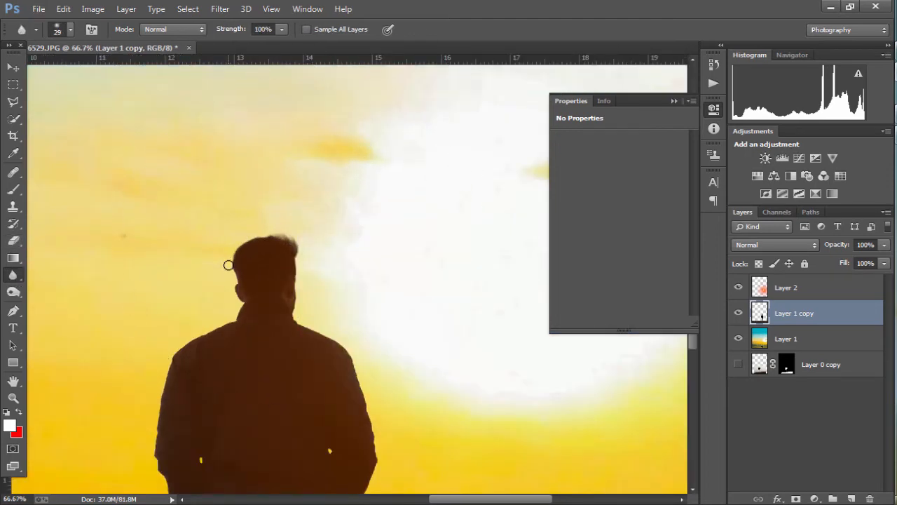
drag(253, 240, 235, 281)
scroll(270, 223, down, 5)
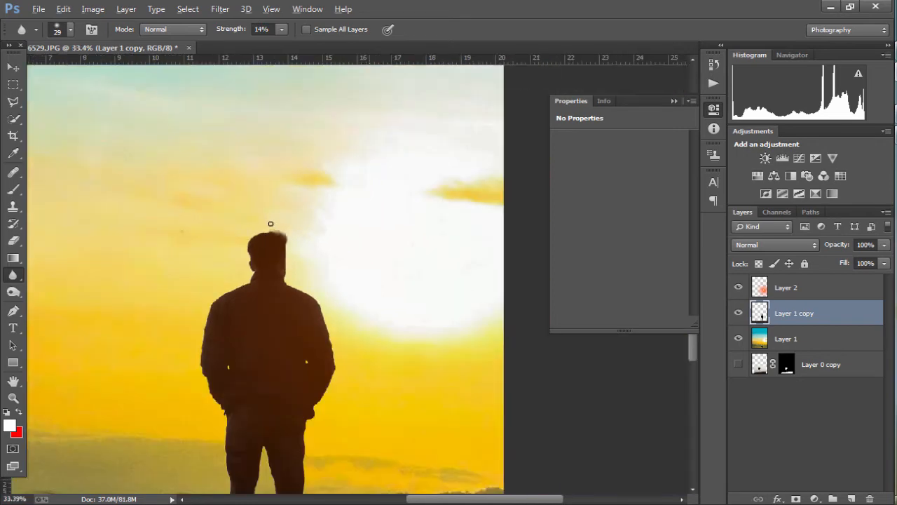
Raise the opacity of the glow on Layer 2 to 42%
click(14, 66)
scroll(424, 239, down, 2)
click(793, 338)
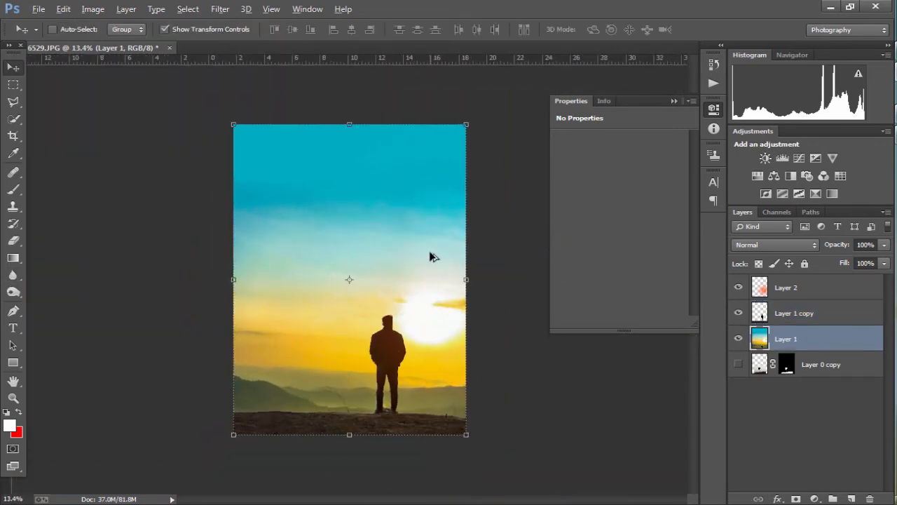
scroll(430, 255, down, 1)
click(823, 293)
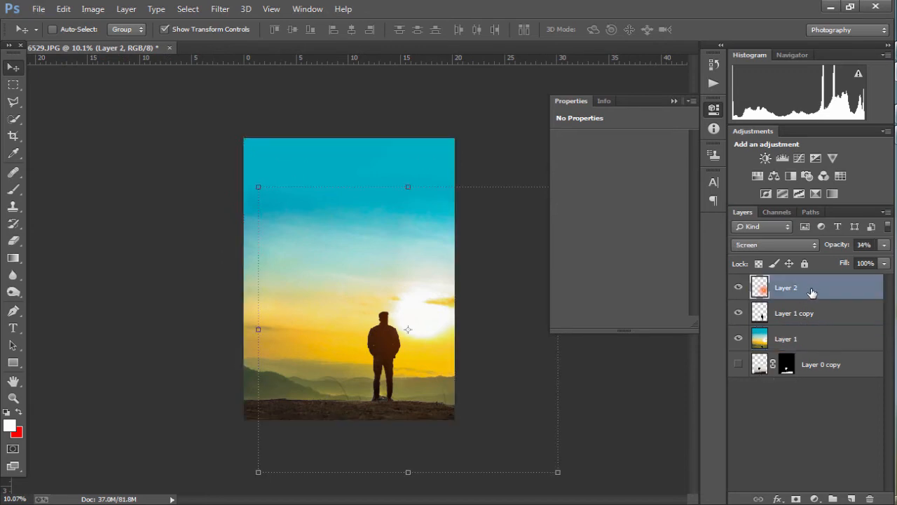
drag(856, 267, 846, 260)
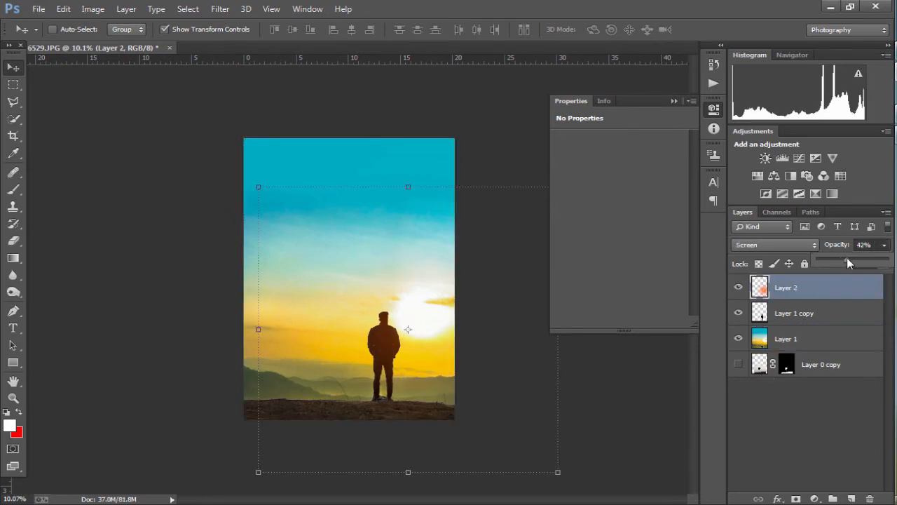
Try merging Layer 2 down into Layer 1 copy, and undo the merge
right_click(819, 294)
click(593, 403)
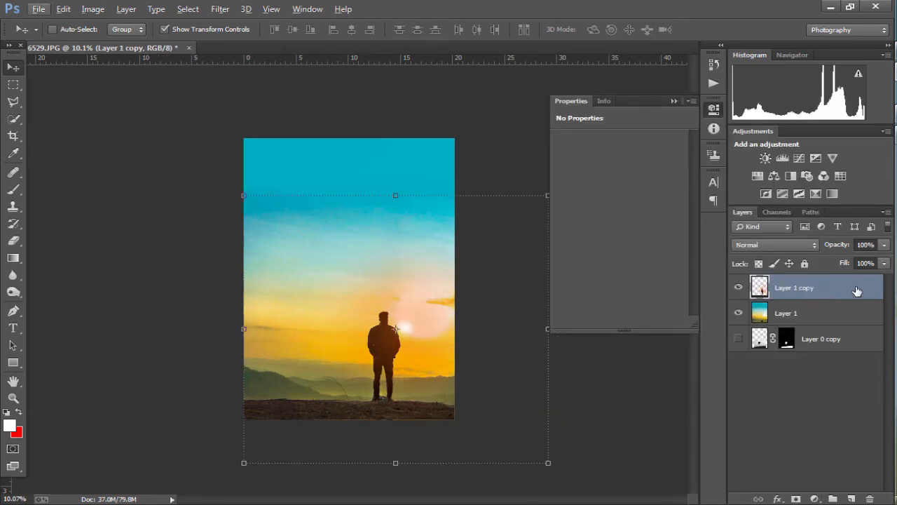
right_click(844, 291)
click(416, 300)
key(ctrl+z)
Merge Layer 2, Layer 1 copy and Layer 1 into one layer and crop away everything outside the canvas
ctrl+click(808, 314)
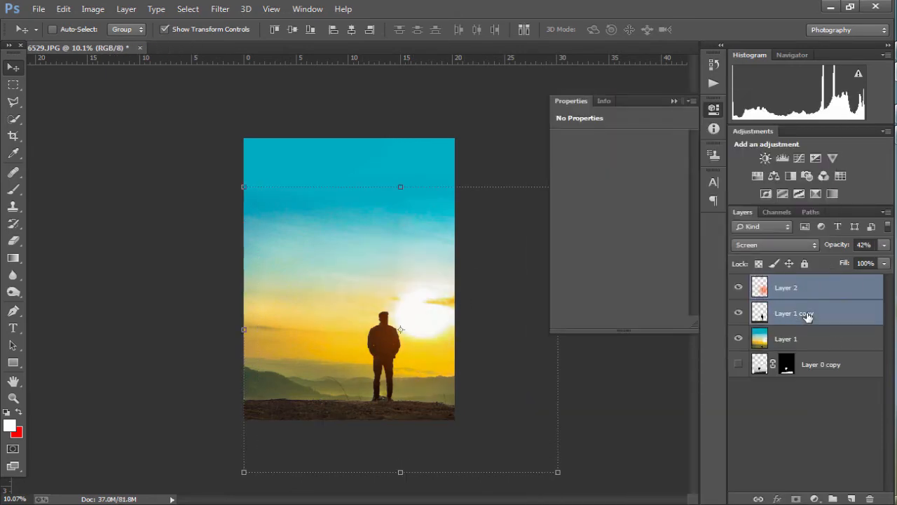
ctrl+click(807, 339)
key(ctrl+e)
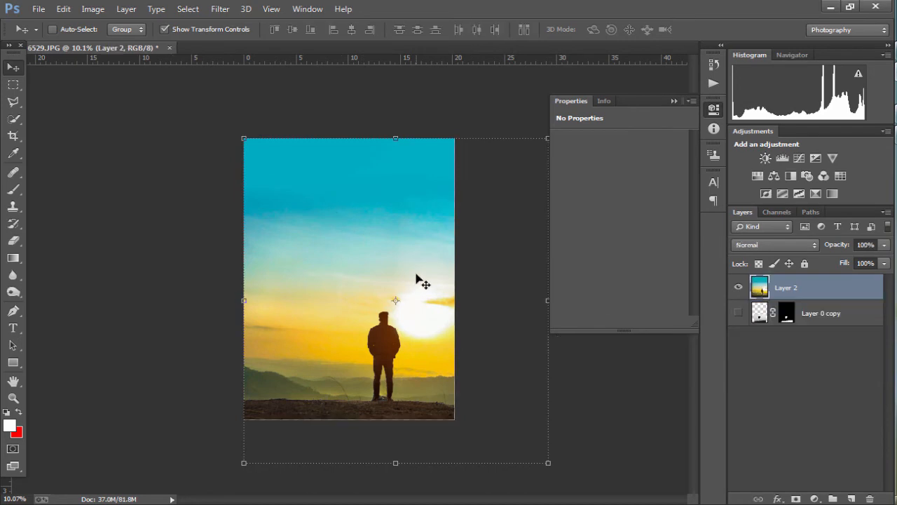
click(13, 136)
key(Return)
key(v)
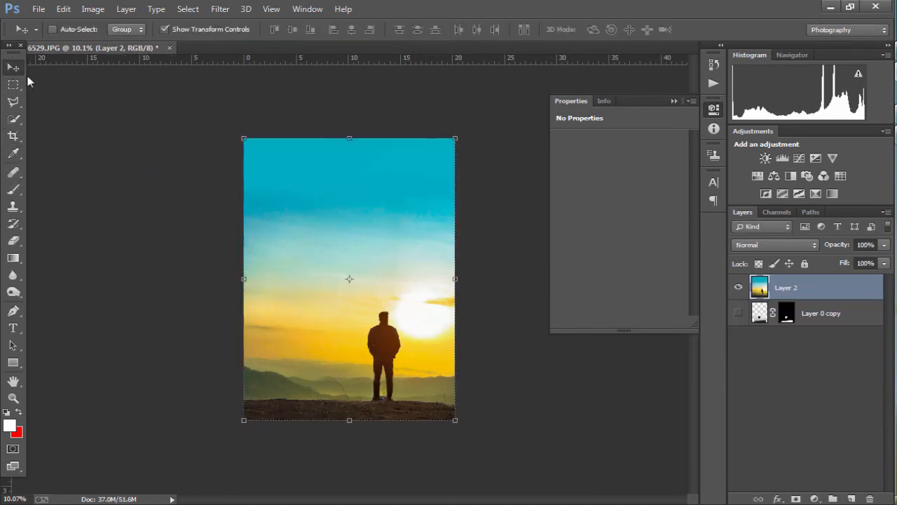
Open the merged layer in the Camera Raw Filter and add a large radial filter around the scene with Exposure -3.60
click(188, 8)
mouse_move(220, 8)
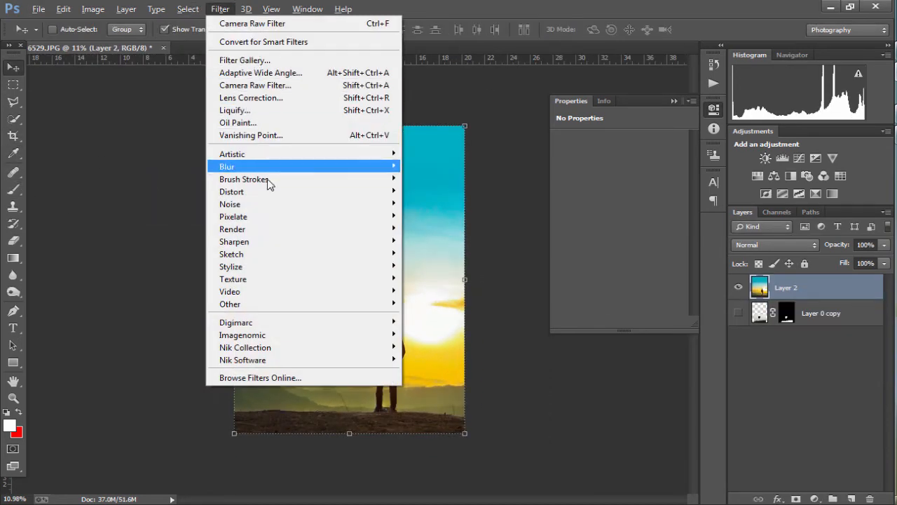
click(273, 85)
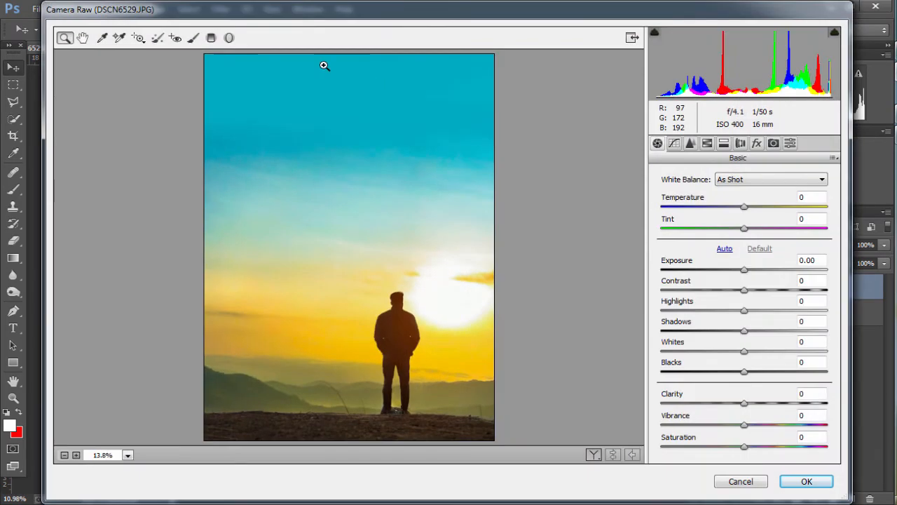
click(230, 38)
drag(339, 249, 565, 450)
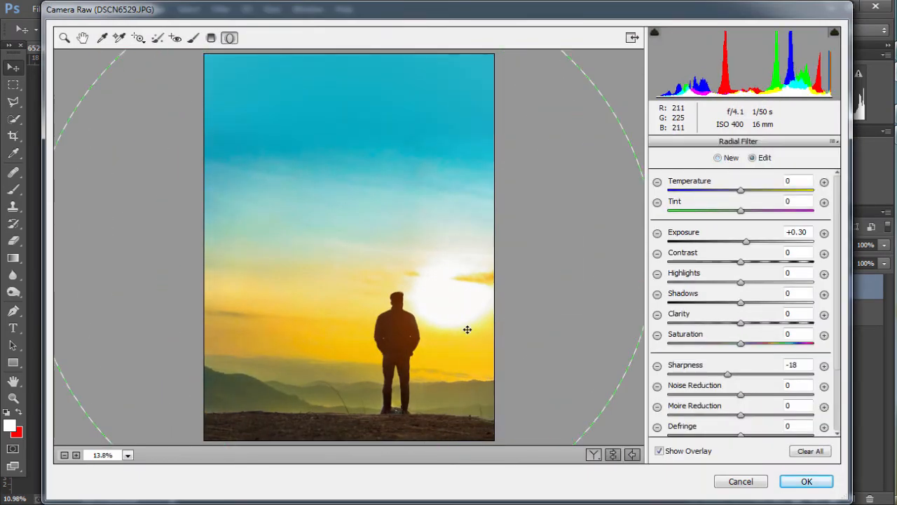
drag(467, 330, 464, 284)
drag(745, 240, 674, 241)
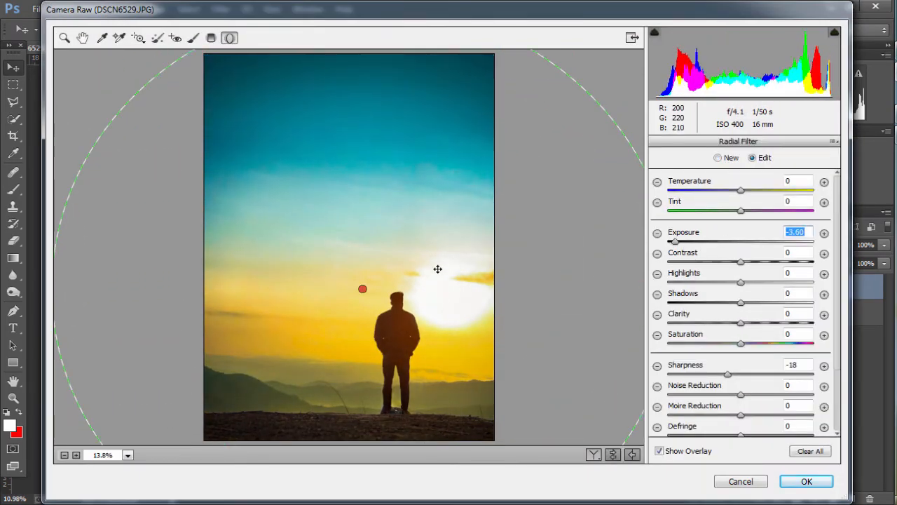
drag(437, 269, 427, 246)
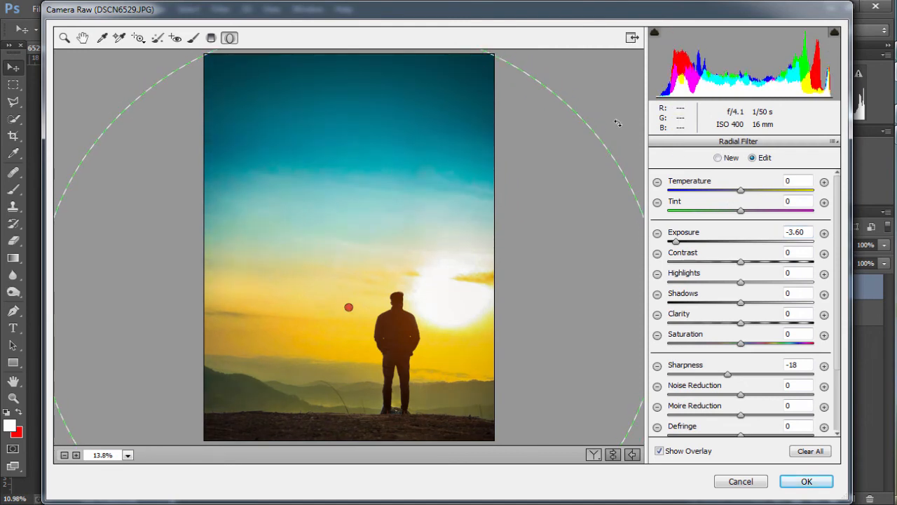
Set the Camera Raw basic adjustments to Contrast +30, Shadows +43, Whites -73 and Blacks -53
click(66, 37)
drag(757, 293, 771, 291)
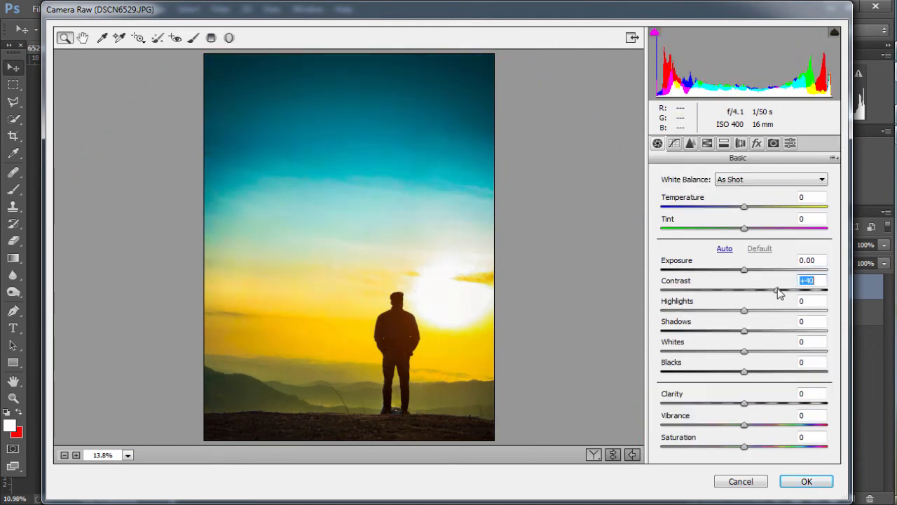
drag(698, 334, 779, 334)
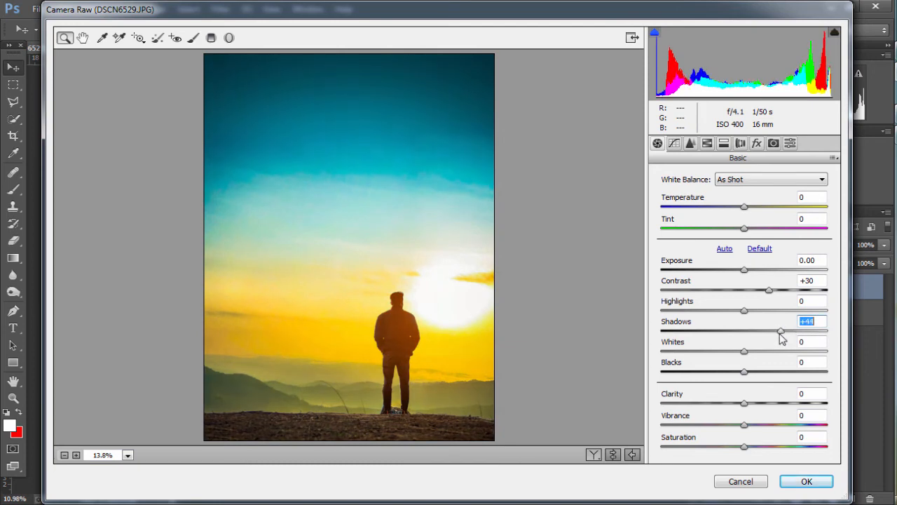
drag(744, 371, 701, 371)
drag(744, 351, 691, 352)
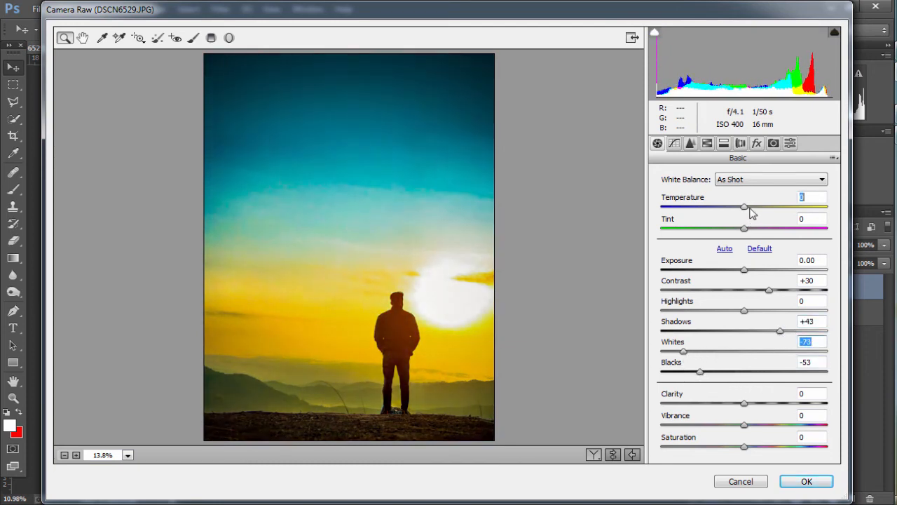
drag(751, 213, 745, 210)
Try a post-crop vignette with Amount -10 in the effects settings
click(790, 143)
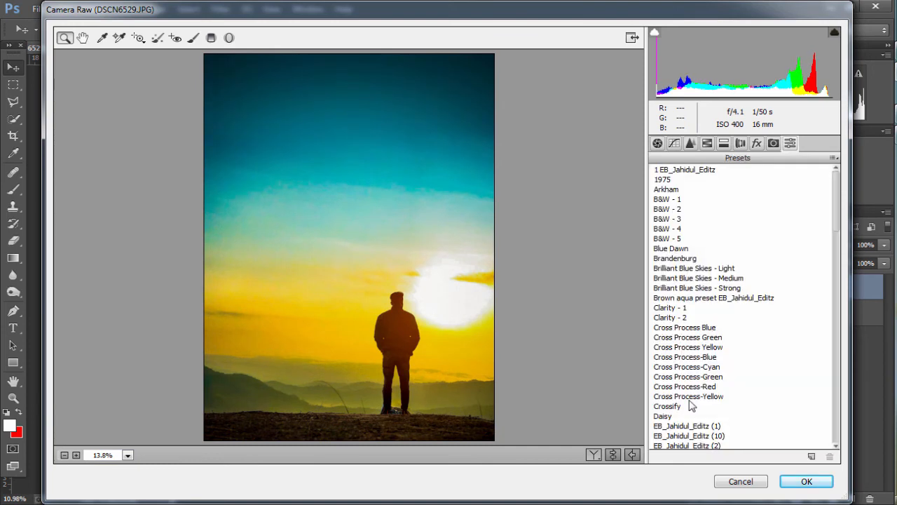
click(757, 143)
drag(744, 312, 736, 315)
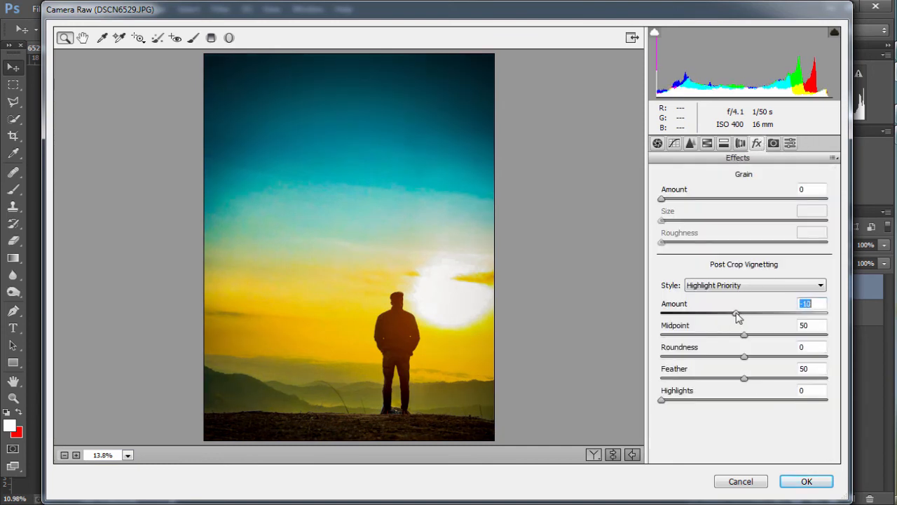
Set the Blue Primary Hue to -13 in the camera calibration
click(741, 143)
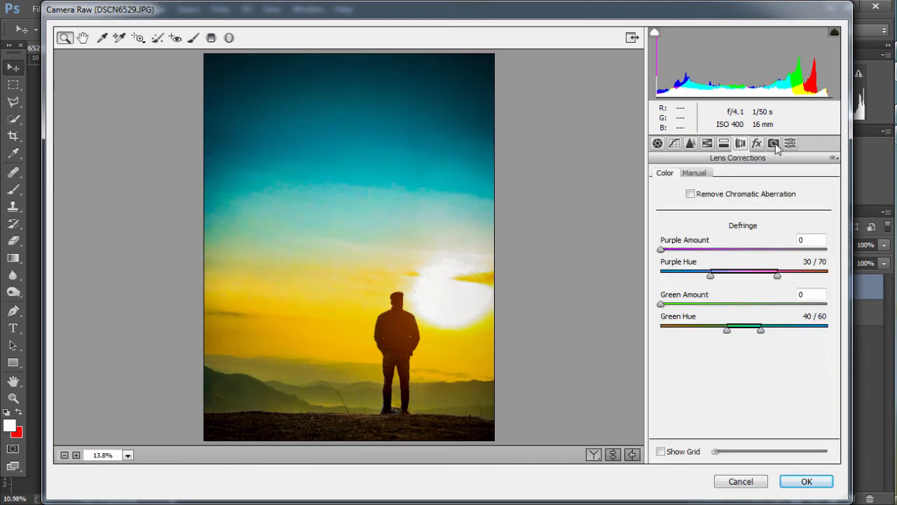
click(773, 143)
drag(744, 390, 745, 390)
click(733, 392)
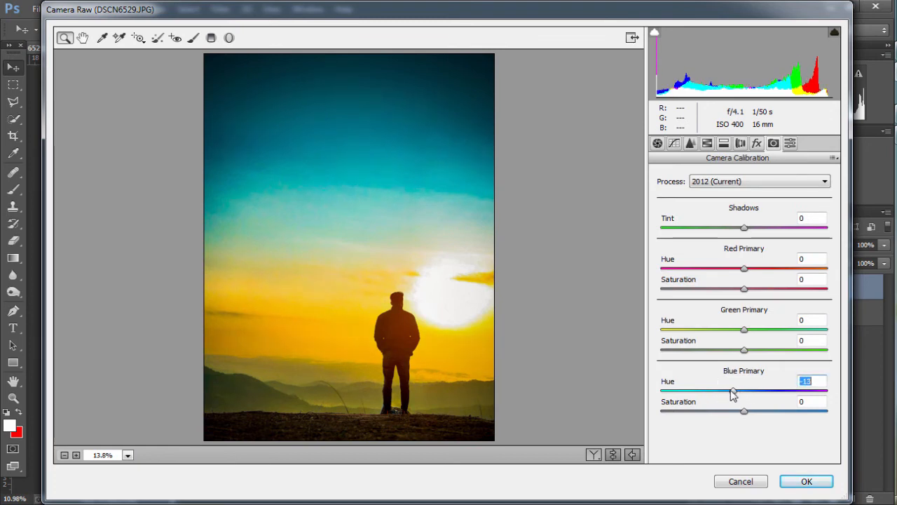
Adjust the HSL saturation to Oranges +2, Yellows -14 and Greens -16
click(659, 144)
click(707, 143)
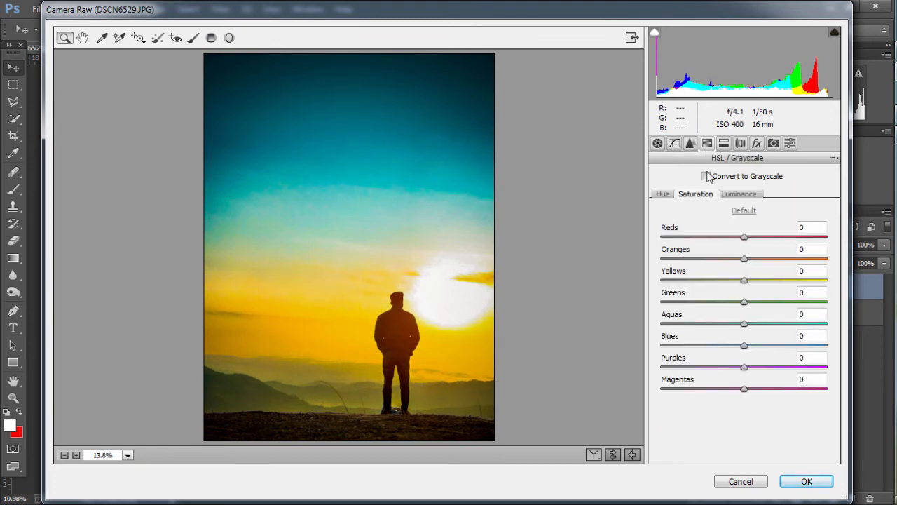
drag(743, 258, 734, 281)
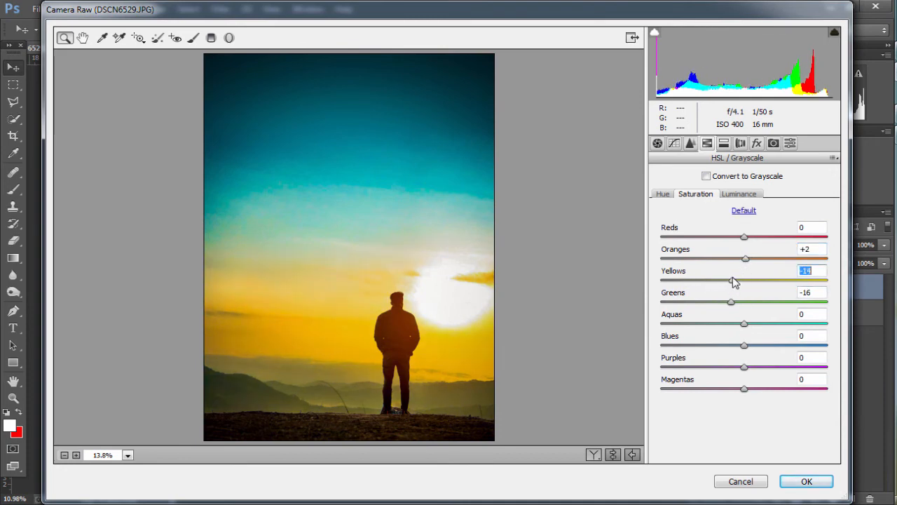
Refine the basic adjustments to Temperature +2, Contrast +18, Shadows +33, Whites -73 and Blacks -69
click(658, 144)
drag(771, 333, 755, 334)
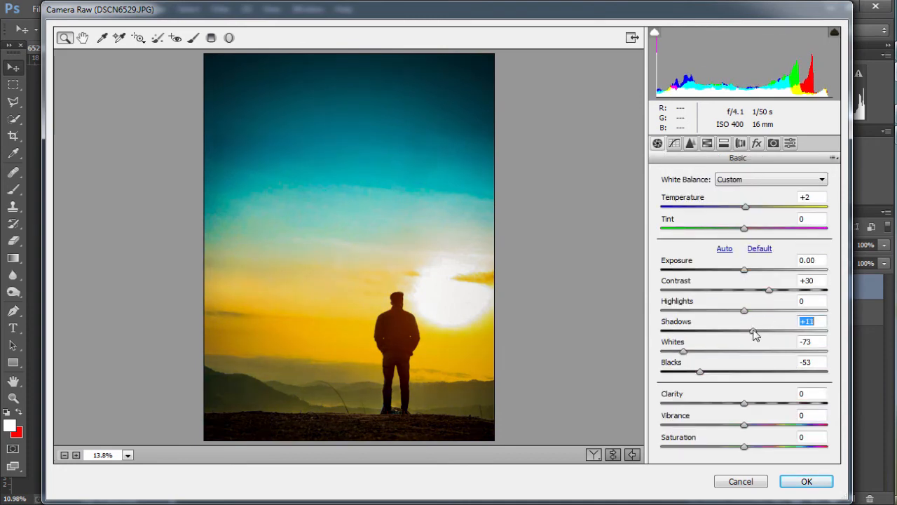
drag(710, 353, 684, 353)
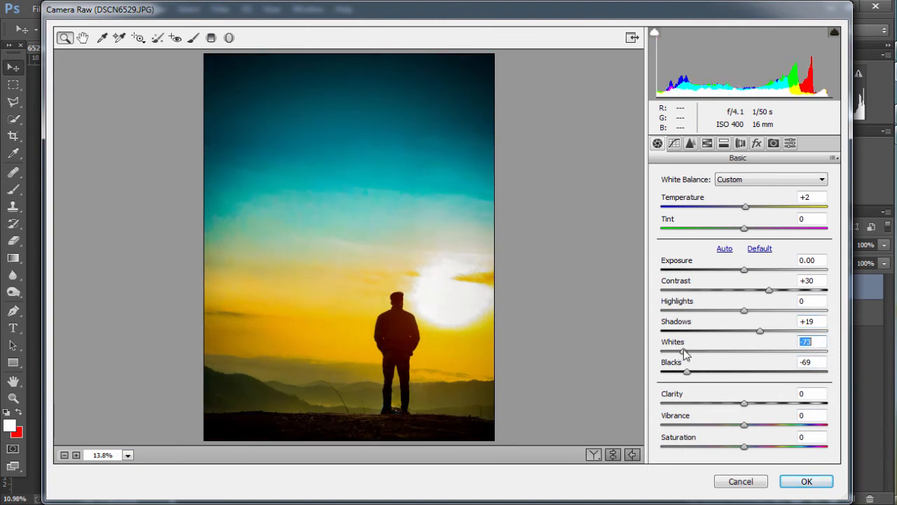
drag(762, 293, 757, 294)
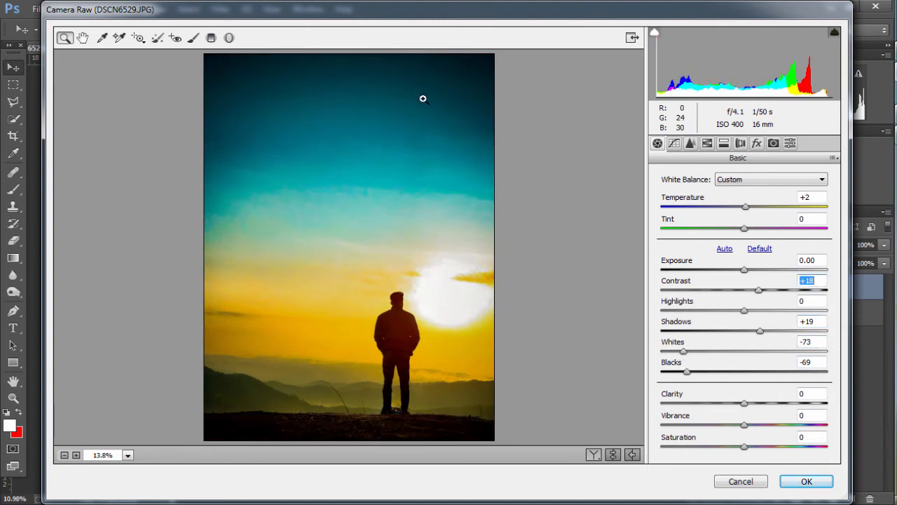
drag(759, 333, 776, 336)
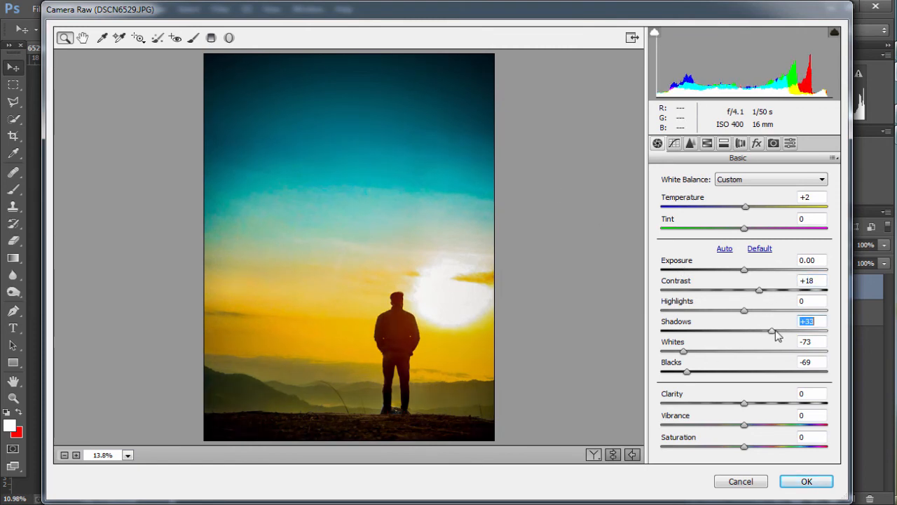
Set the post-crop vignetting Amount to 0
click(773, 146)
click(756, 146)
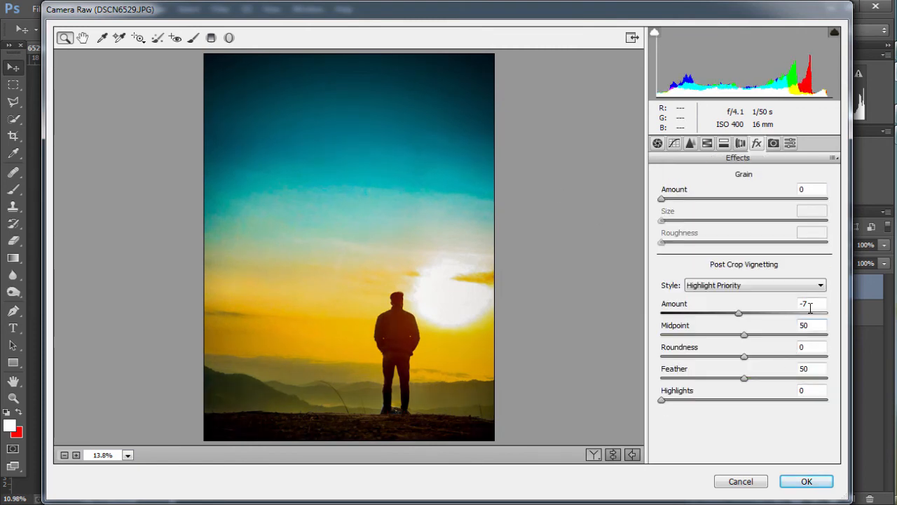
text(0)
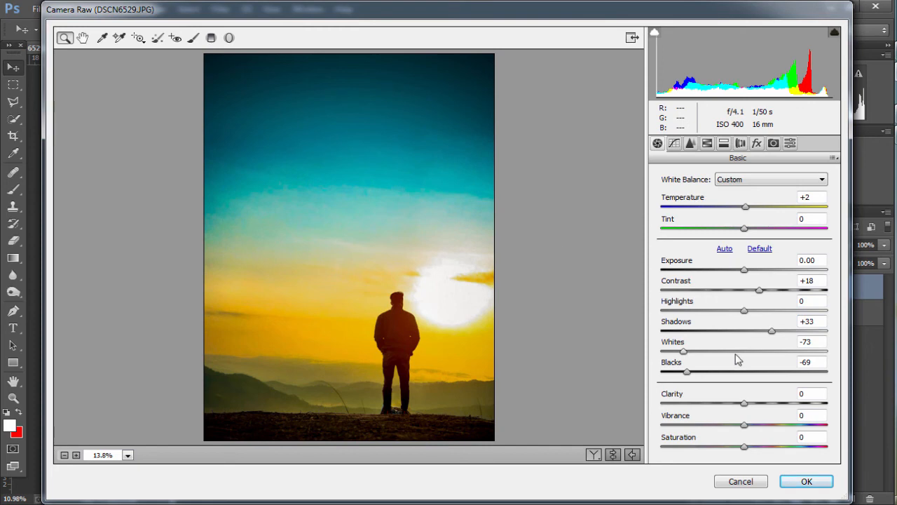
Shift the existing radial filter slightly, set its Exposure to -2.55, and apply the Camera Raw Filter
key(j)
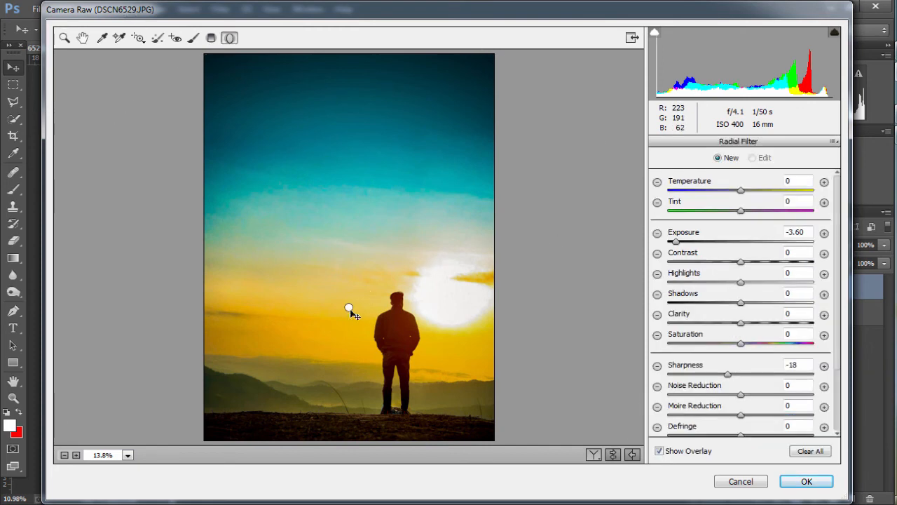
mouse_move(356, 311)
mouse_down()
mouse_move(351, 267)
mouse_move(357, 353)
mouse_move(360, 315)
mouse_up()
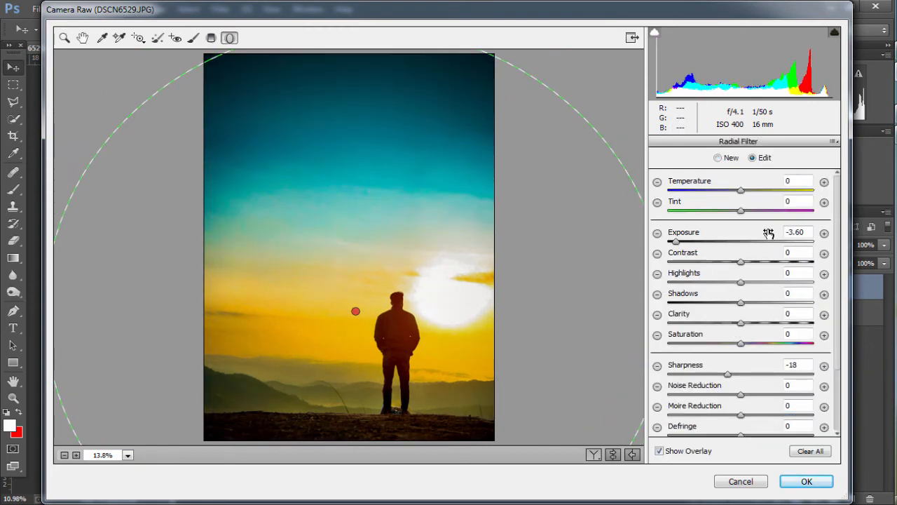
click(694, 241)
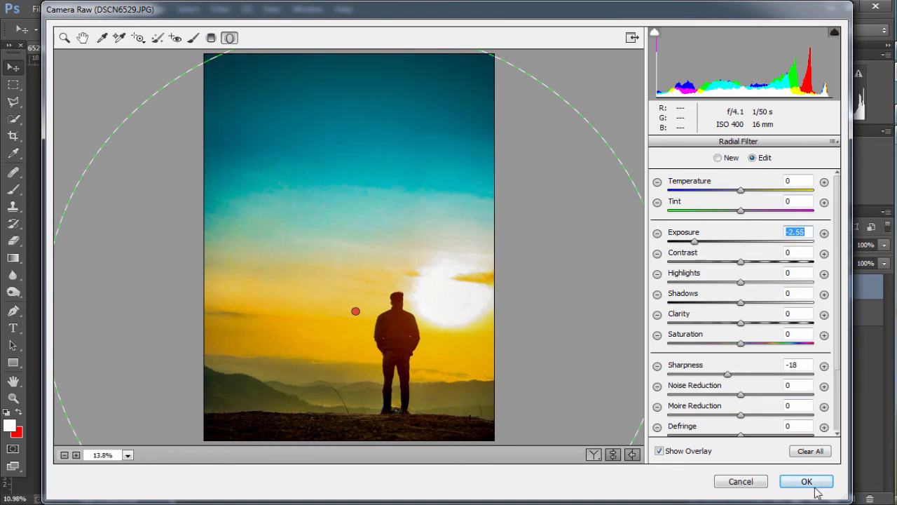
click(807, 481)
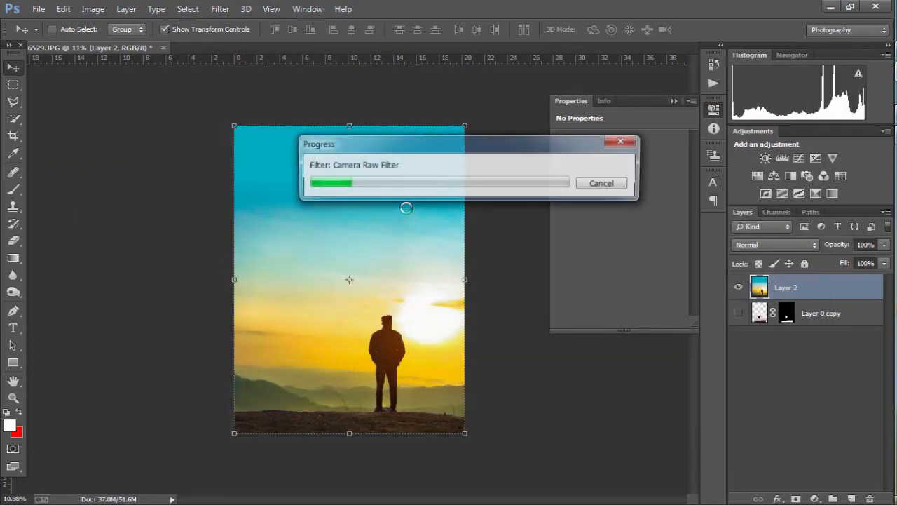
Run the Camera Raw Filter on Layer 2 again with Sharpening Amount 23 and Luminance noise reduction 25
click(220, 9)
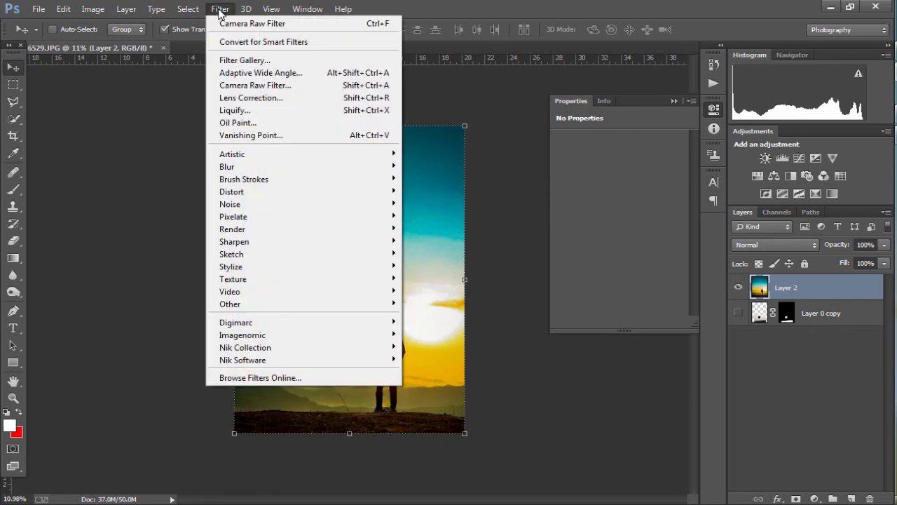
click(261, 85)
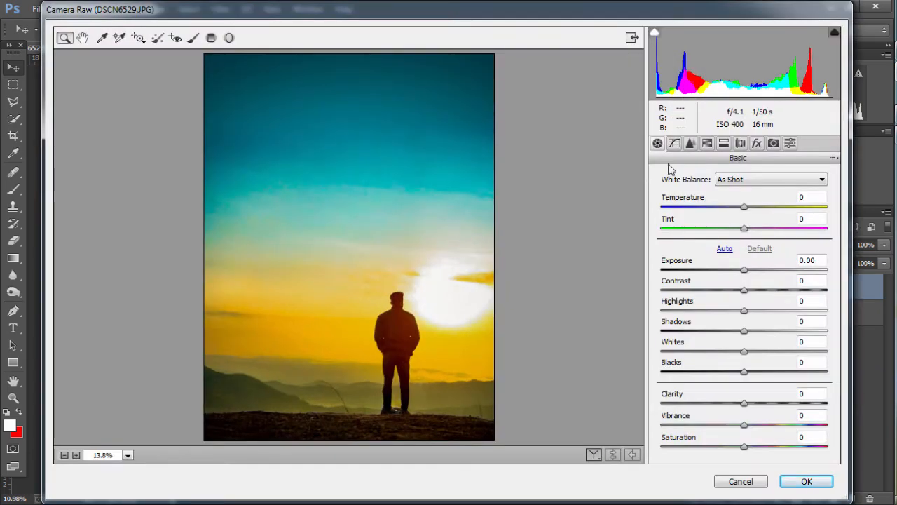
click(693, 146)
drag(707, 305, 685, 306)
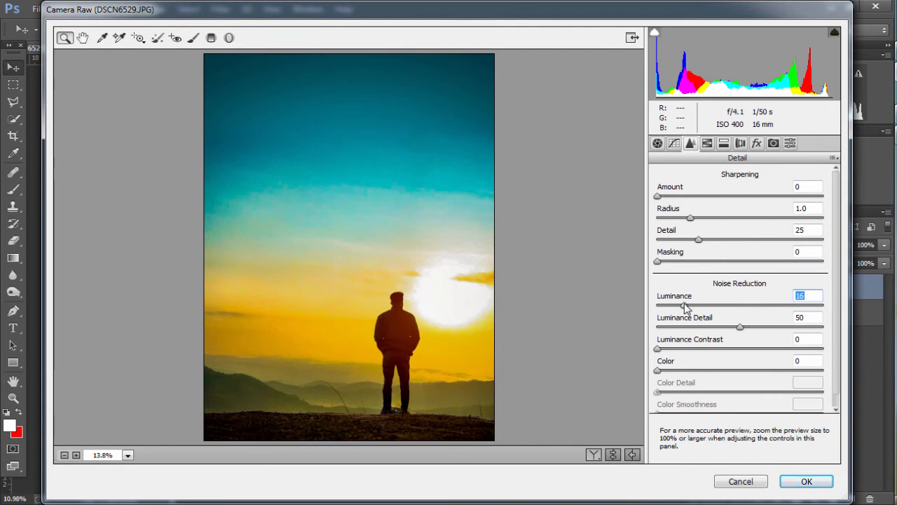
drag(657, 196, 690, 198)
drag(685, 307, 699, 309)
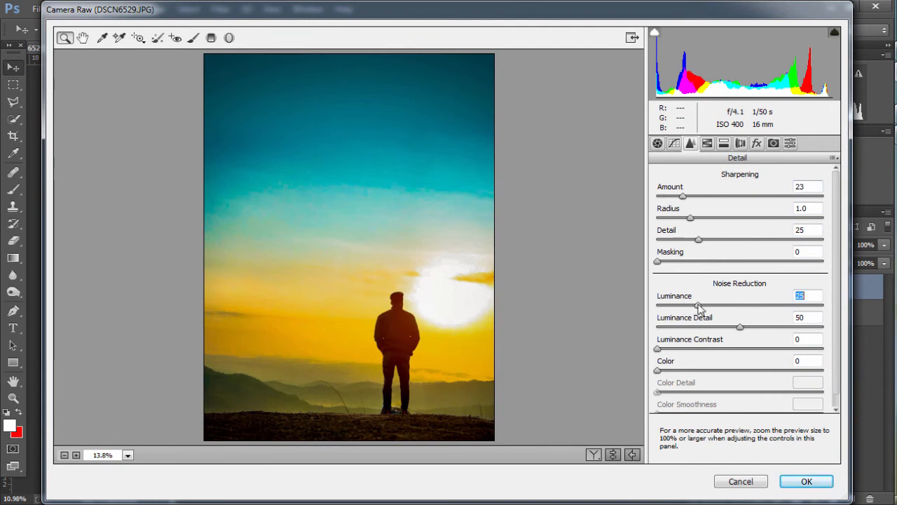
click(802, 482)
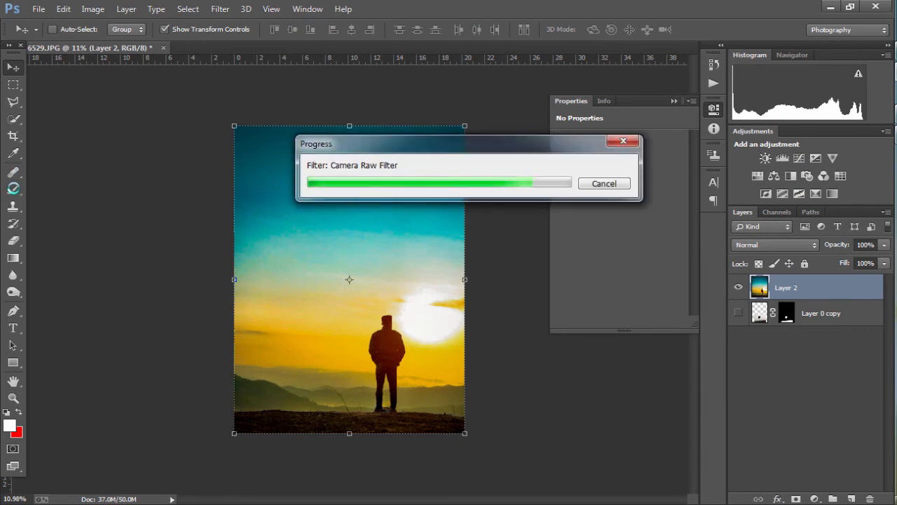
Paint over the cloud streak crossing the sun in white with a size 500 brush
click(14, 190)
scroll(456, 316, up, 3)
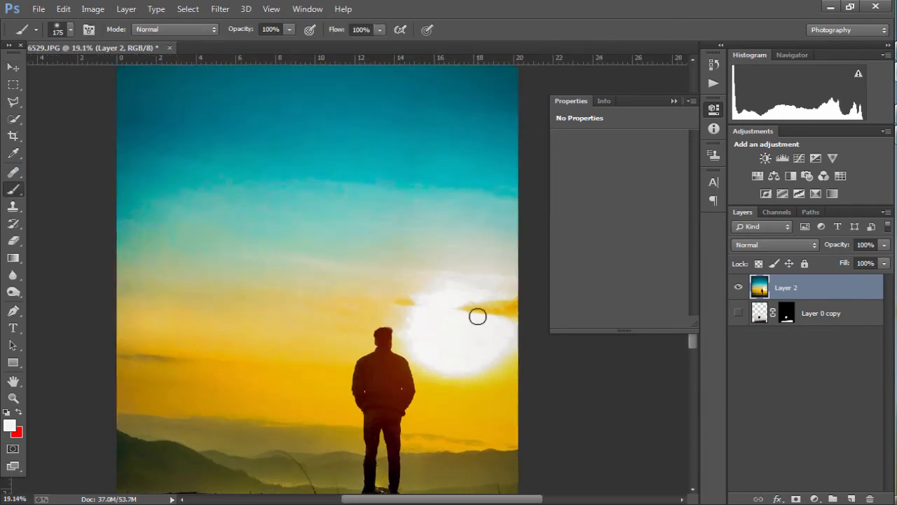
click(492, 324)
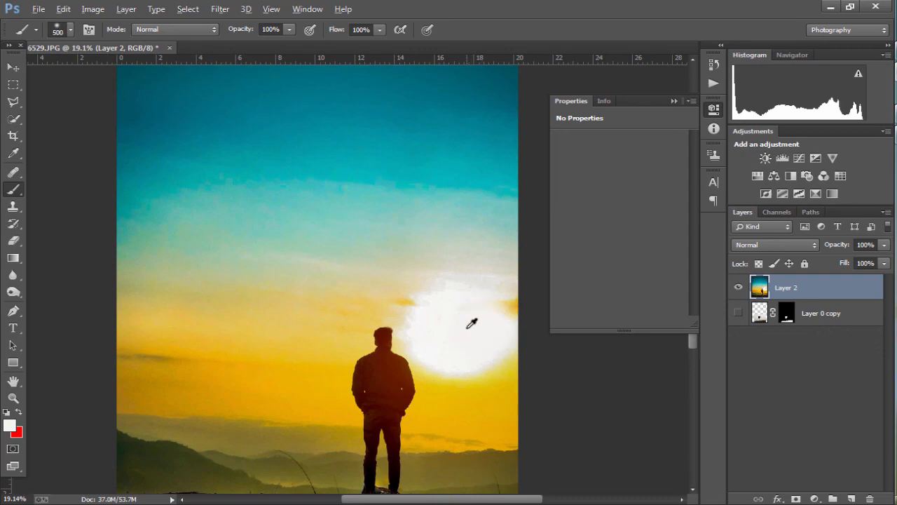
Try painting yellow over the sun with the brush at 29% opacity, and undo the stroke
click(288, 31)
drag(241, 44, 239, 44)
click(483, 327)
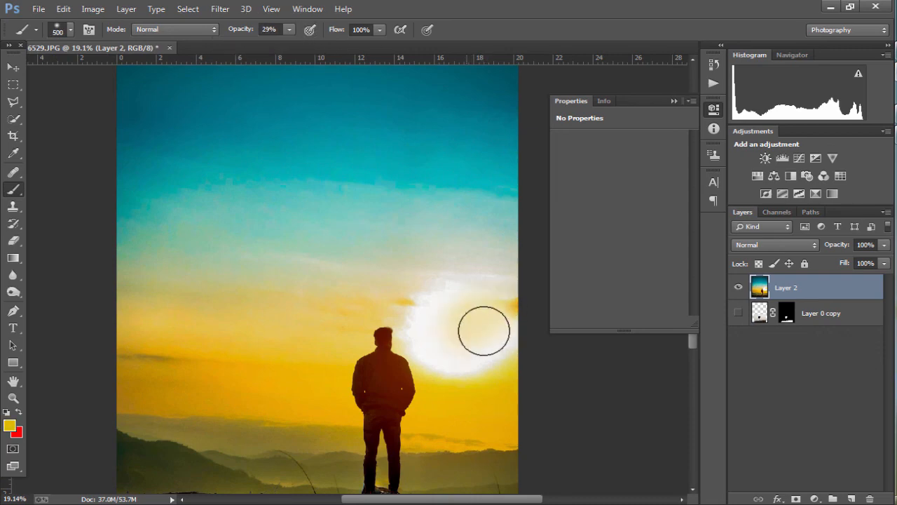
key(ctrl+z)
Sample a pale beige tone from the sky around the sun as the brush colour
scroll(478, 326, down, 1)
alt+click(482, 323)
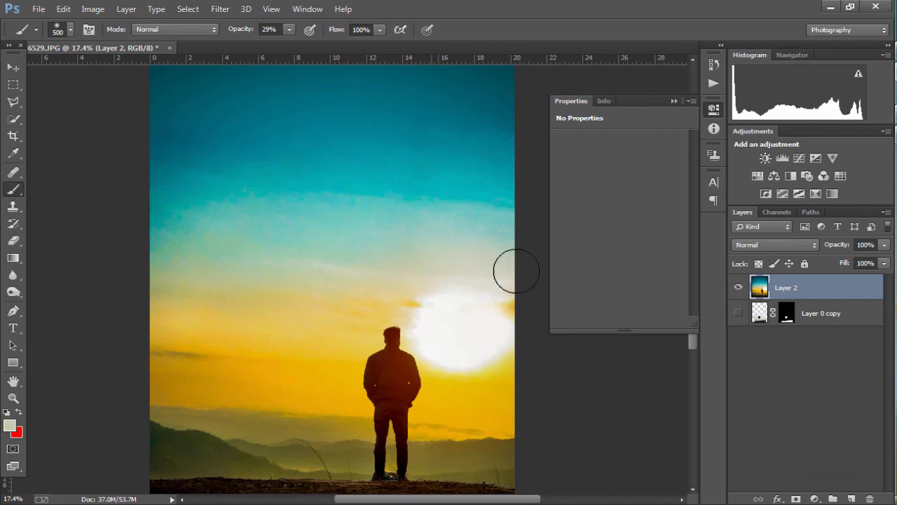
Switch to the Move tool and view the whole composite with all panels hidden
scroll(411, 257, down, 5)
click(13, 67)
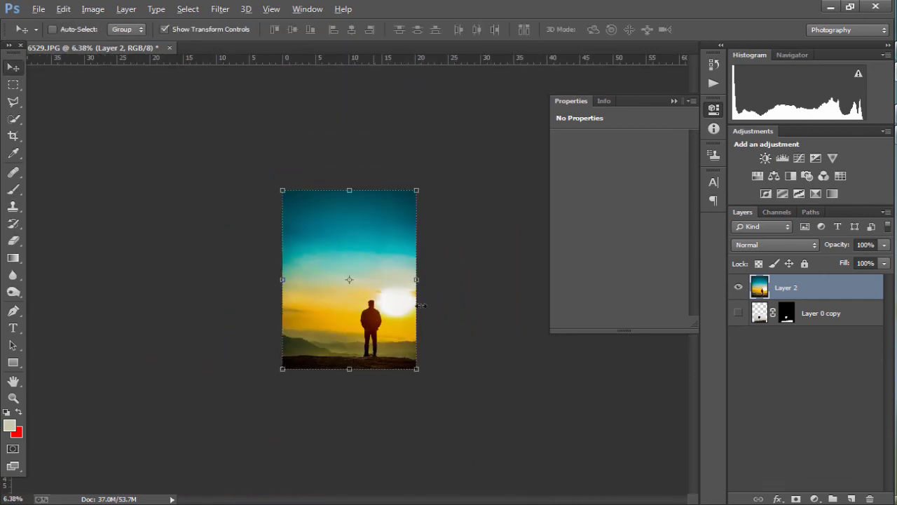
scroll(393, 294, up, 3)
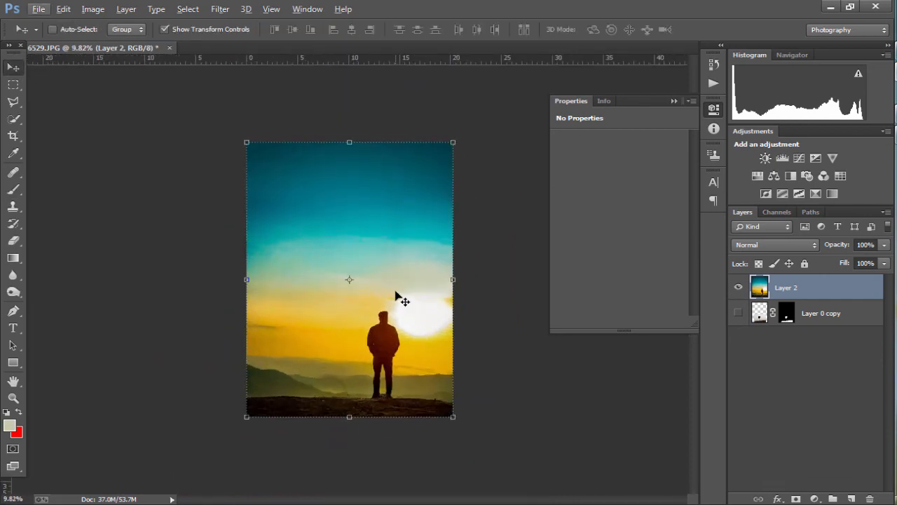
scroll(395, 295, up, 2)
key(Tab)
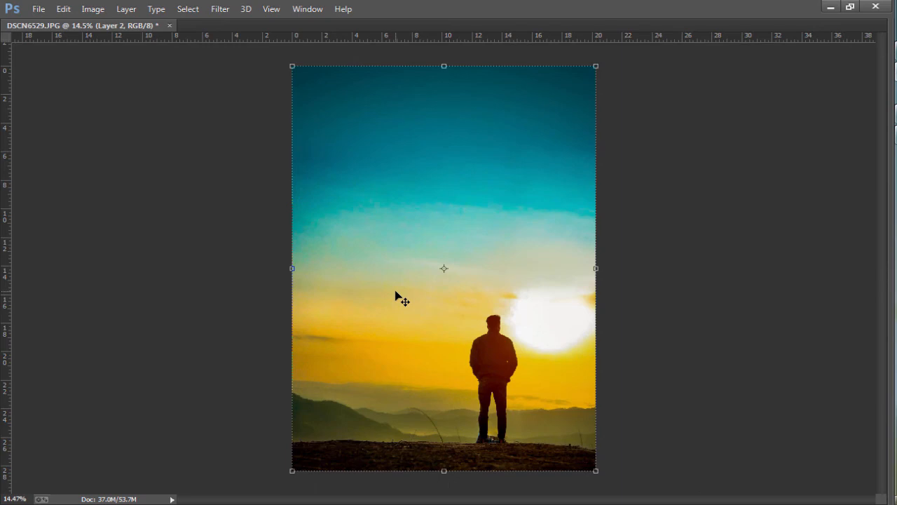